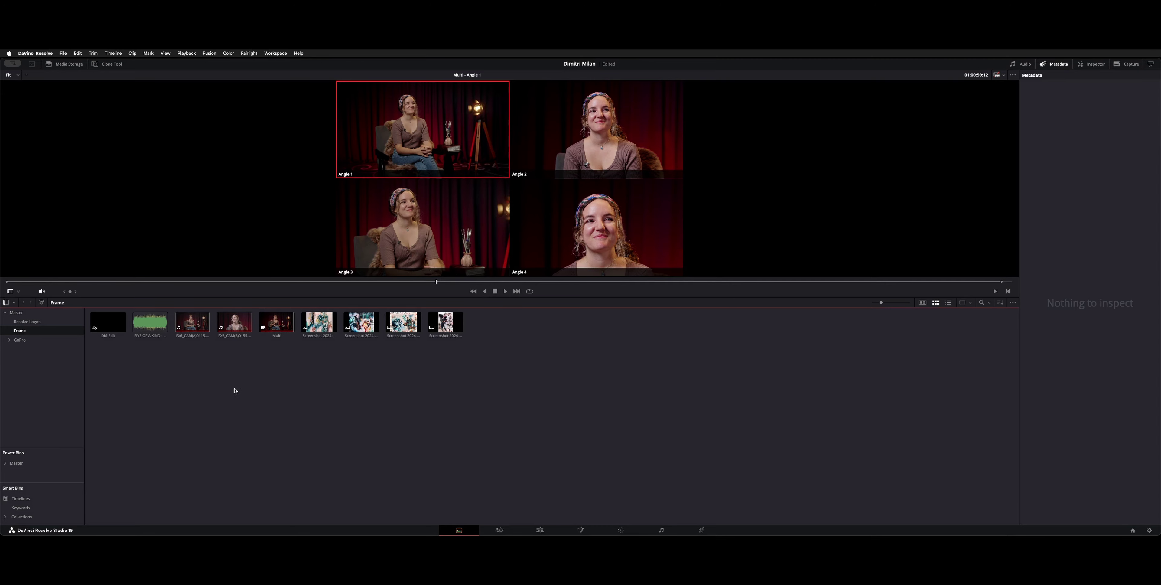
Select the FX6_CAM(A) and FX6_CAM(B) clips in the media pool and open their context menu.
drag(233, 388, 180, 320)
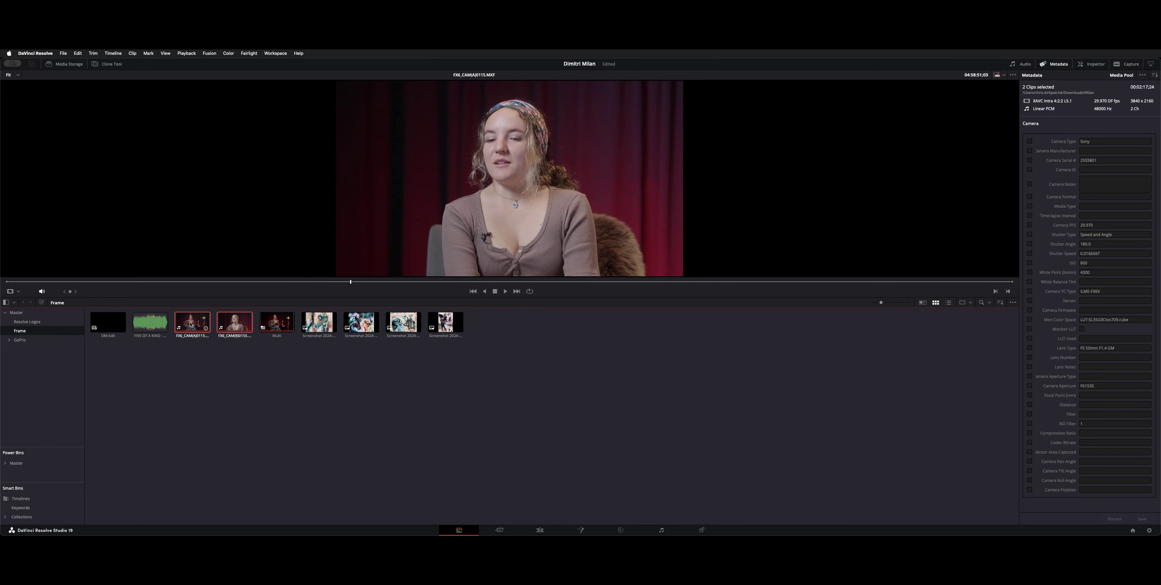
right_click(182, 321)
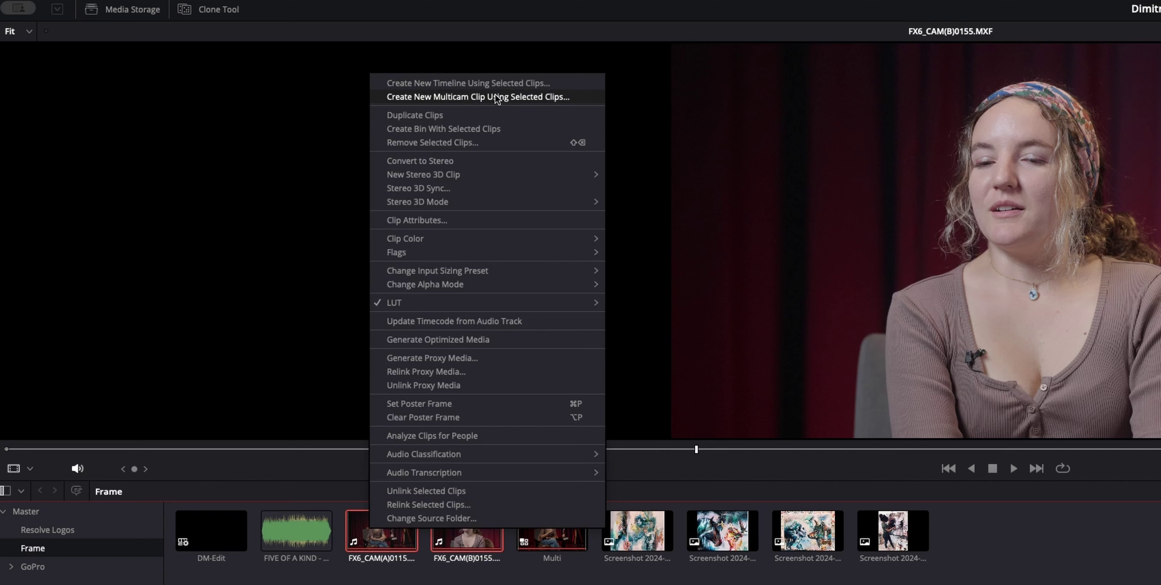
Set up a multicam clip named 'M' synced by Sound on Mix, then cancel and select Multi.
click(575, 99)
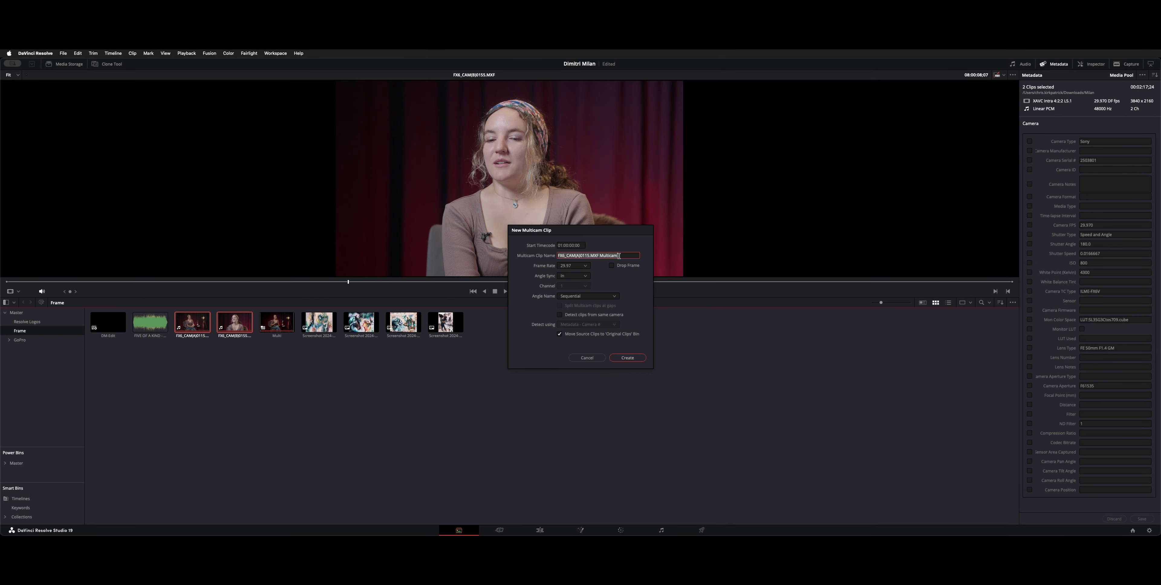
drag(620, 258, 525, 260)
text(Multi)
click(579, 276)
click(582, 307)
click(579, 286)
click(580, 306)
click(580, 308)
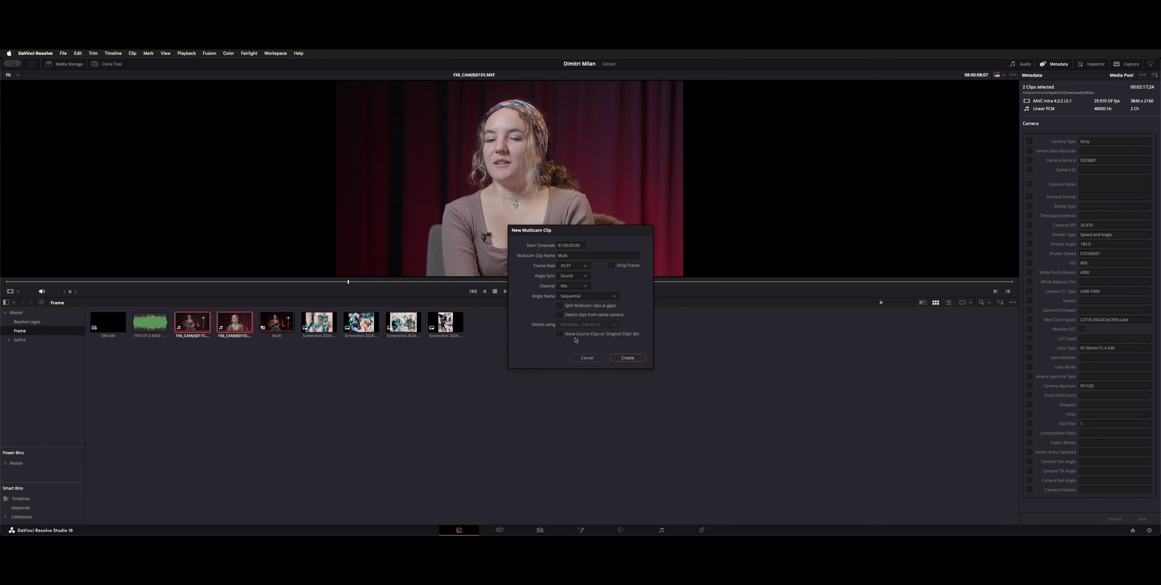
click(590, 357)
click(272, 323)
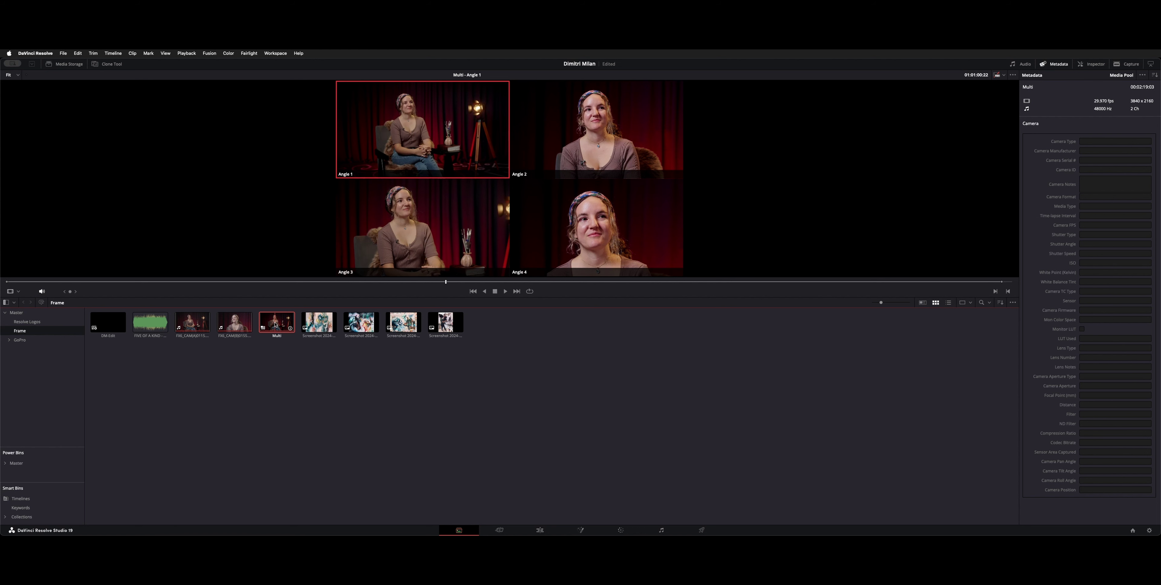
Deselect the Multi clip and switch to the Edit page's Multicam Edit timeline.
click(284, 350)
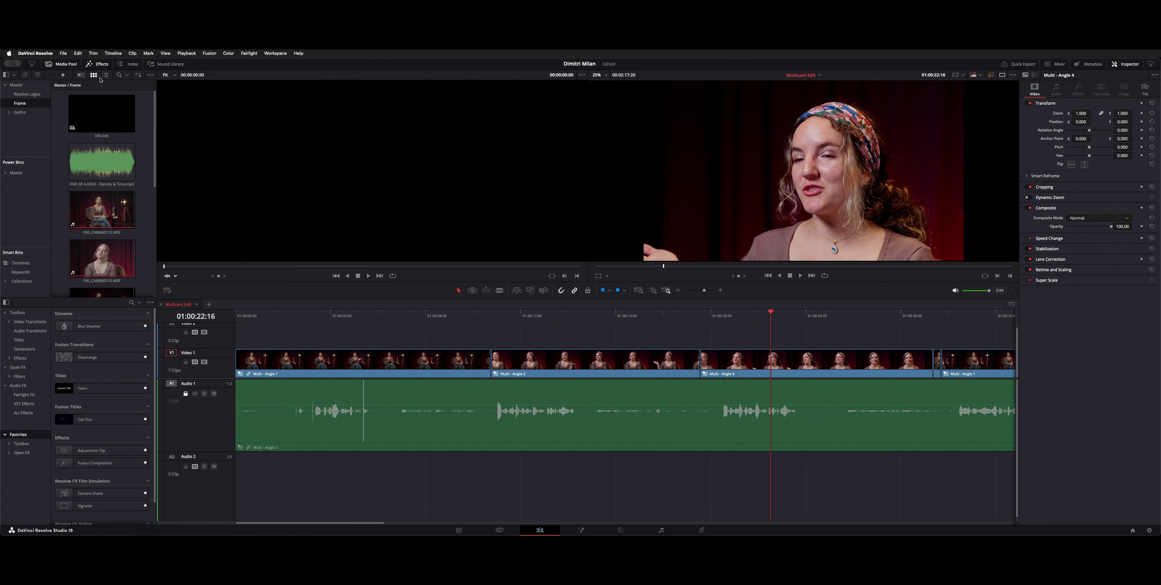
click(103, 76)
Show the media pool as small thumbnails and open the Multi clip in its own timeline.
click(94, 75)
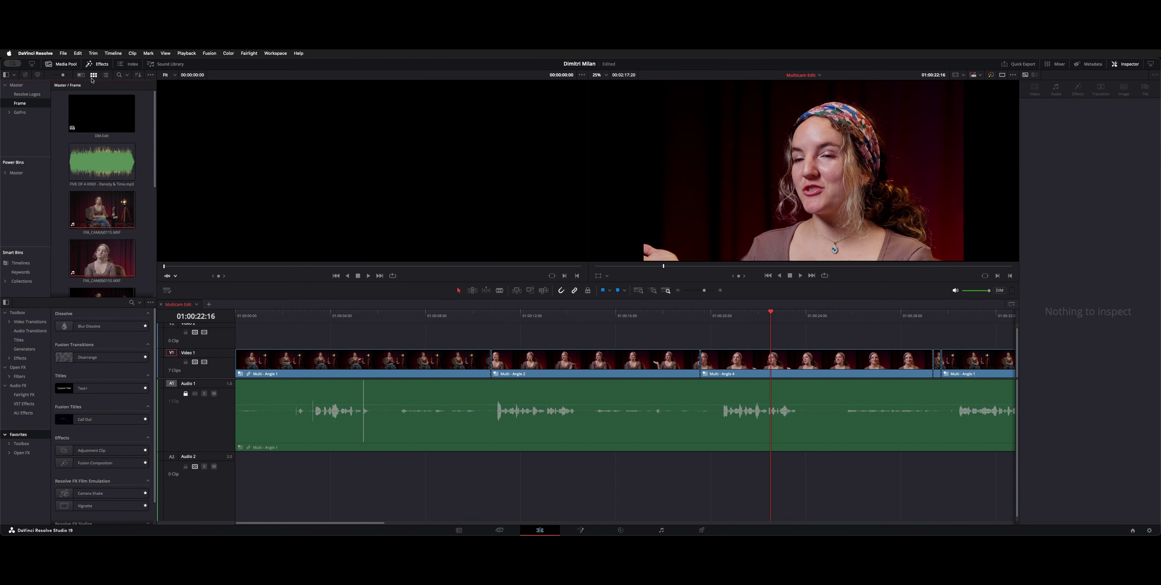
drag(63, 77, 52, 75)
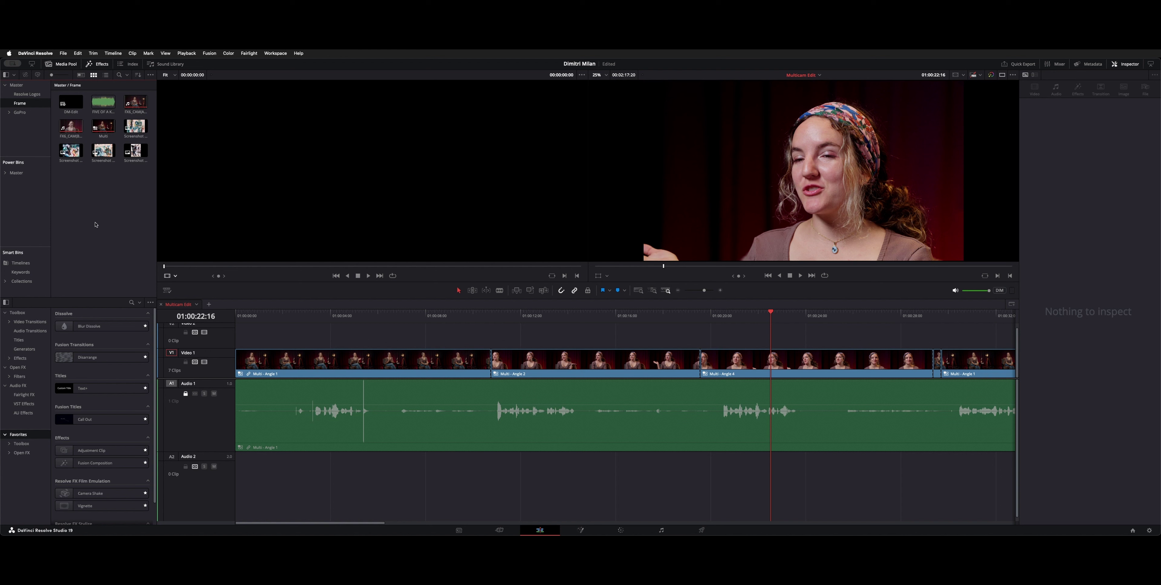
double_click(103, 126)
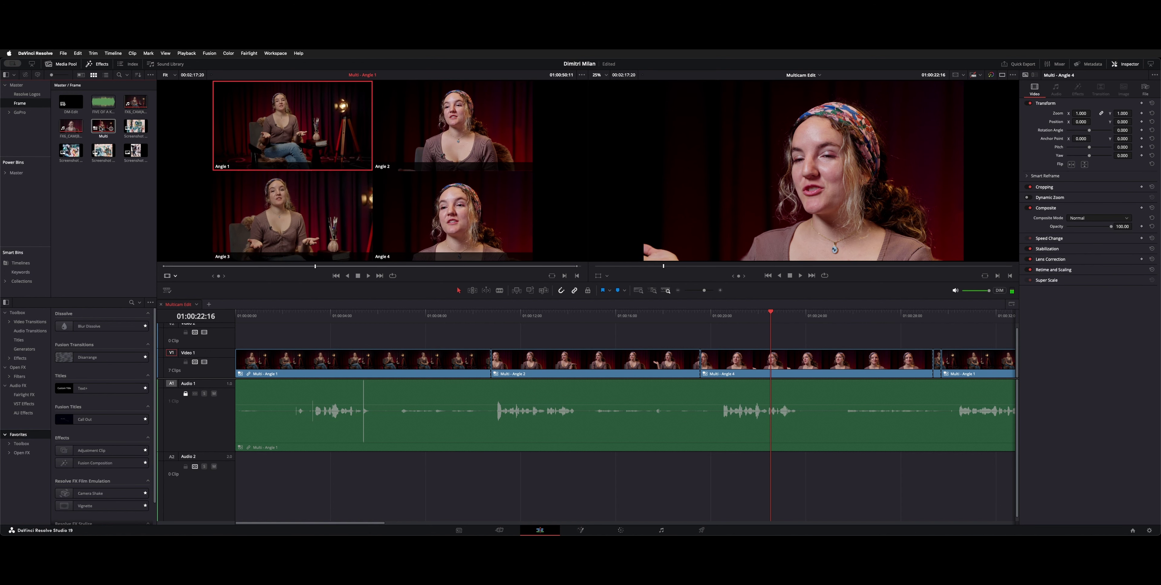
right_click(101, 128)
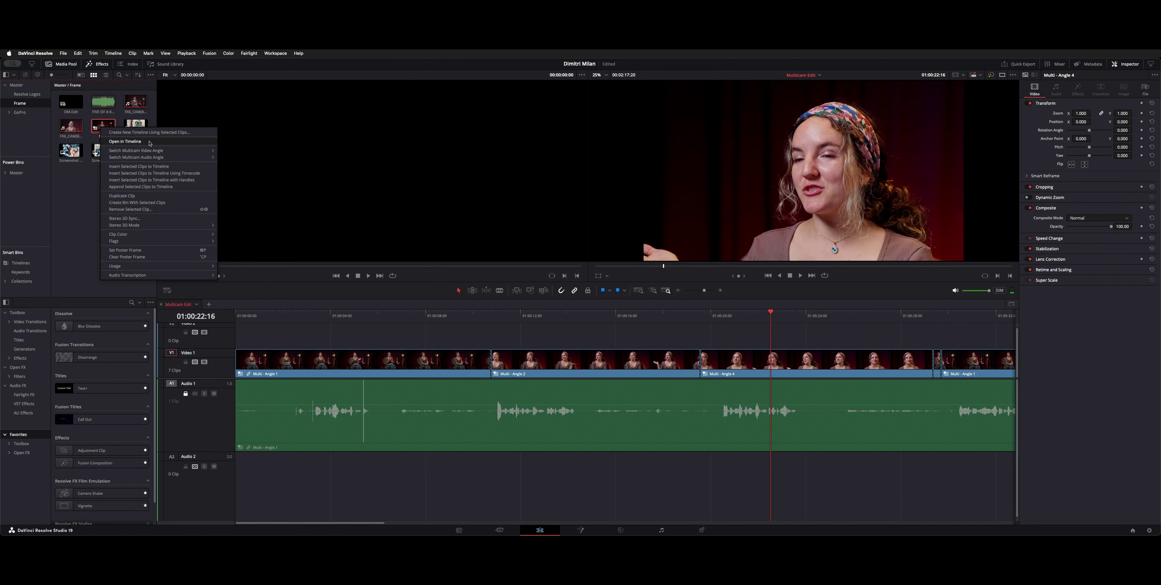
click(125, 141)
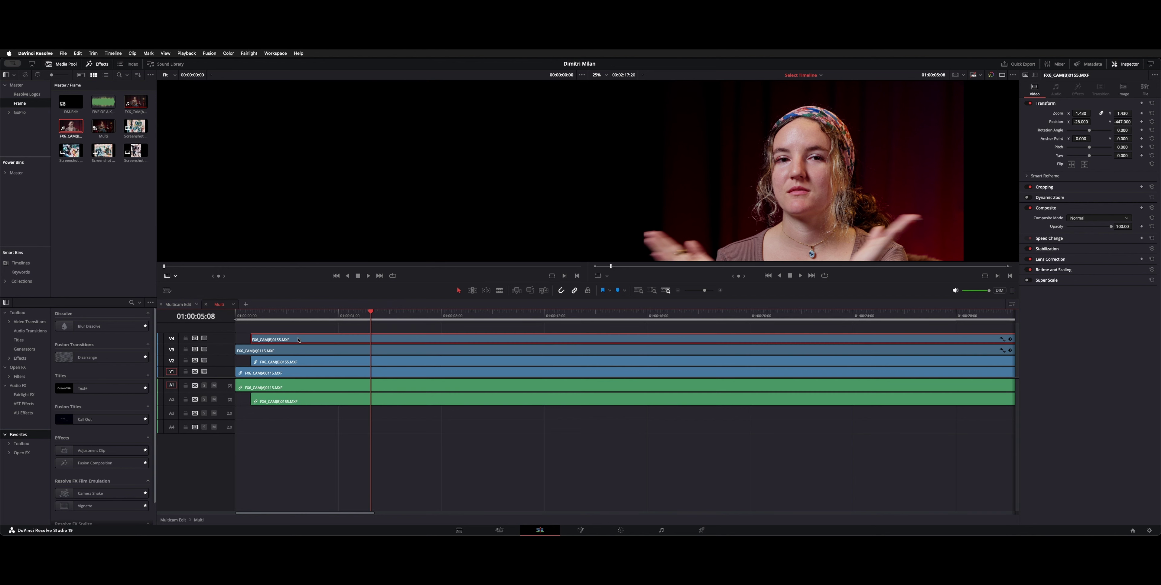
Disable the zoomed V4 and V3 duplicate clips, toggling the V2 B-camera clip off and on.
key(d)
click(302, 363)
click(298, 350)
key(d)
click(317, 323)
click(316, 361)
key(d)
click(307, 342)
key(d)
Check the Angle 1 and Angle 2 audio sync around 01:00:05:07, toggling the B-camera clip.
scroll(304, 410, up, 3)
click(369, 321)
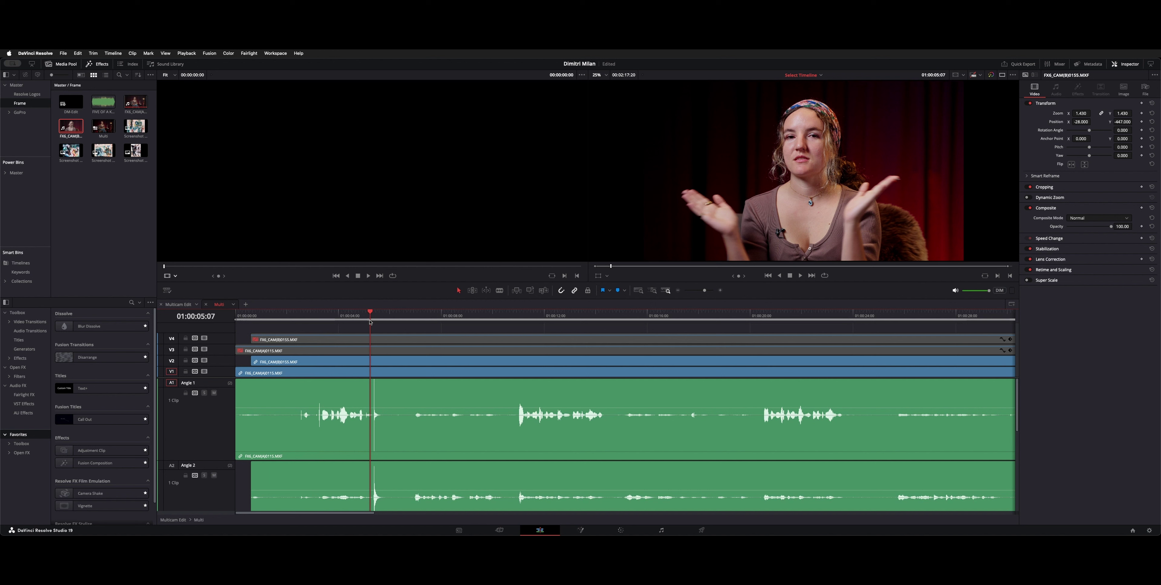
key(space)
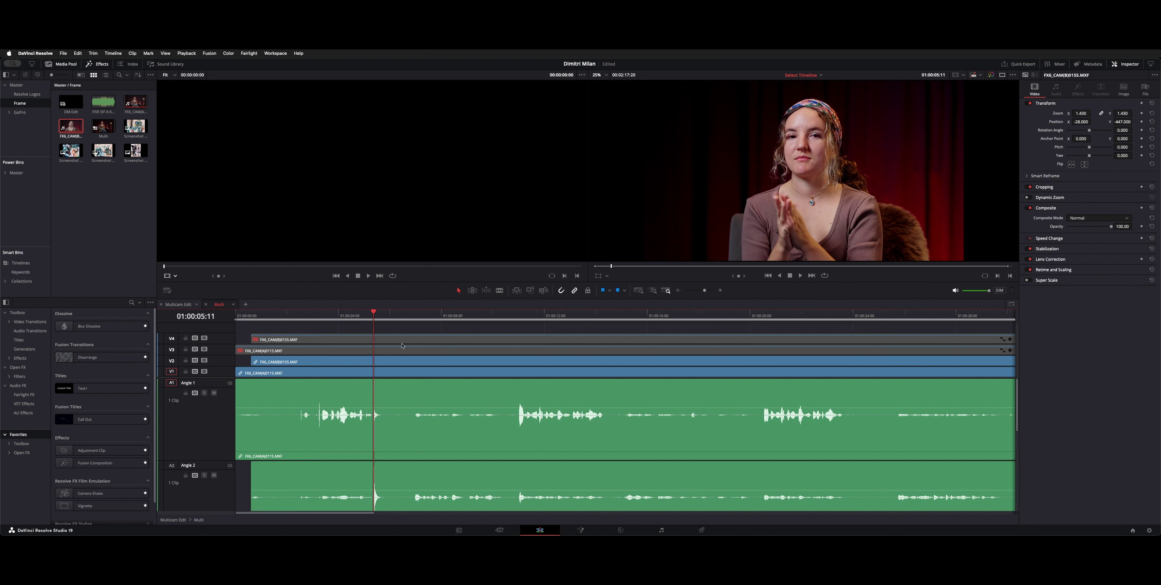
key(d)
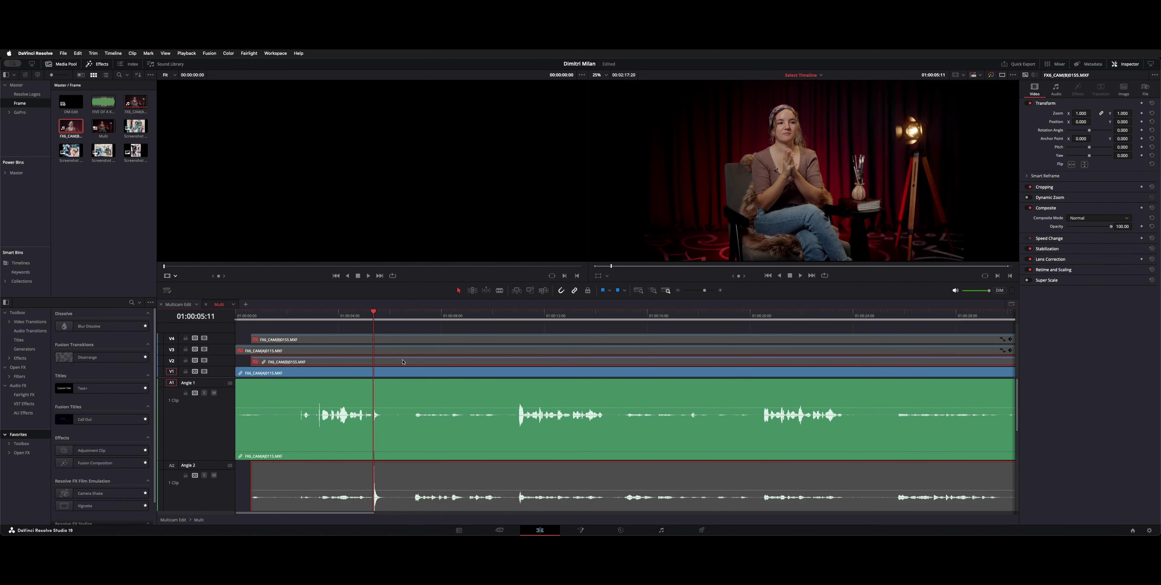
scroll(406, 425, down, 3)
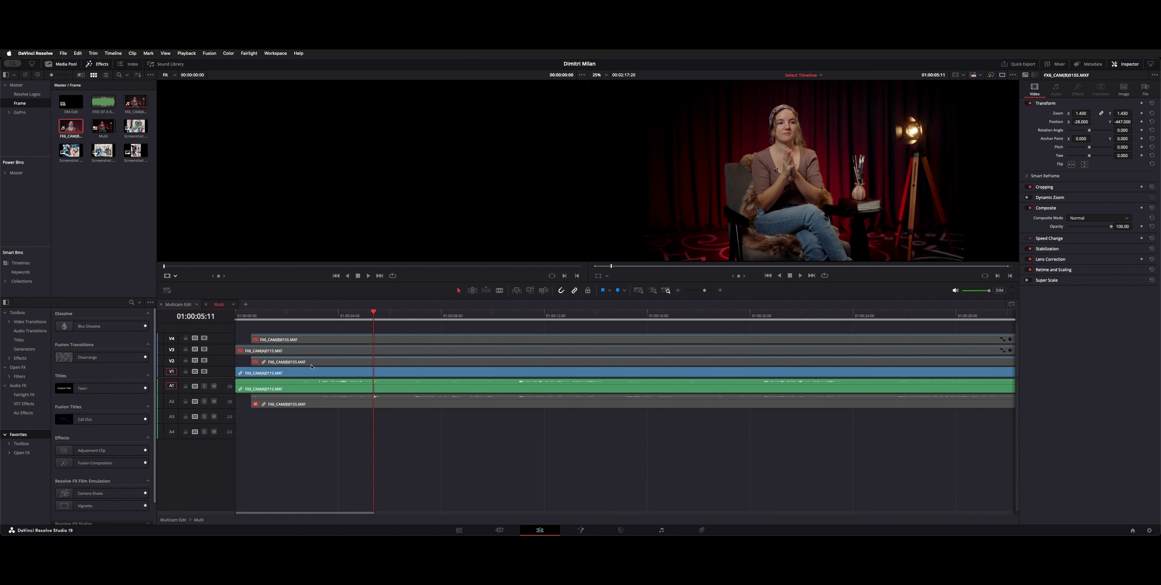
Re-enable the B-camera clip and compare each angle's zoom setting in the Inspector.
key(d)
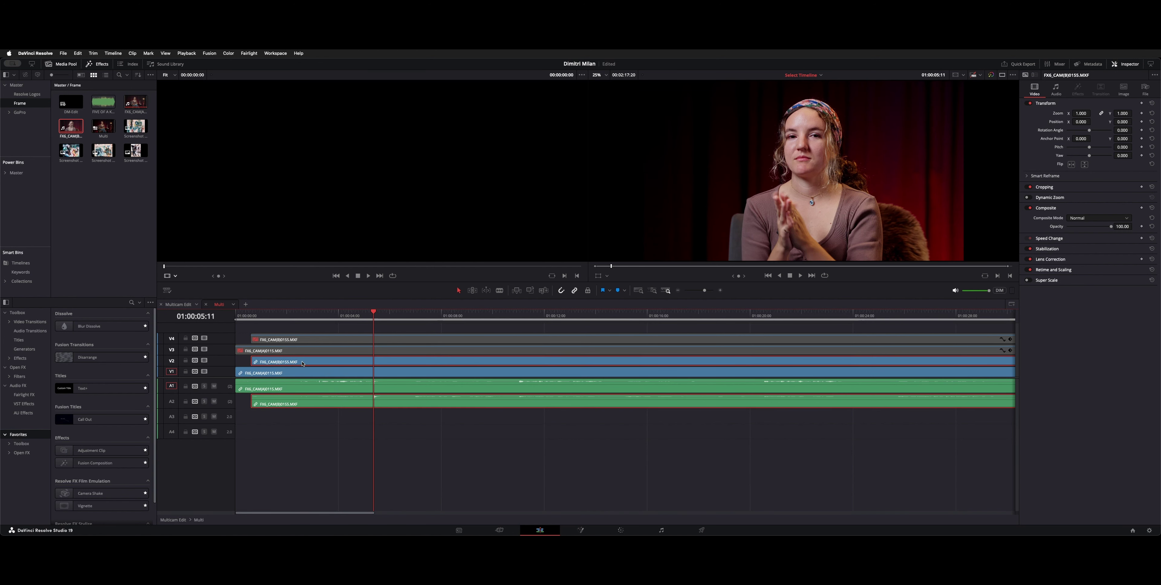
click(310, 373)
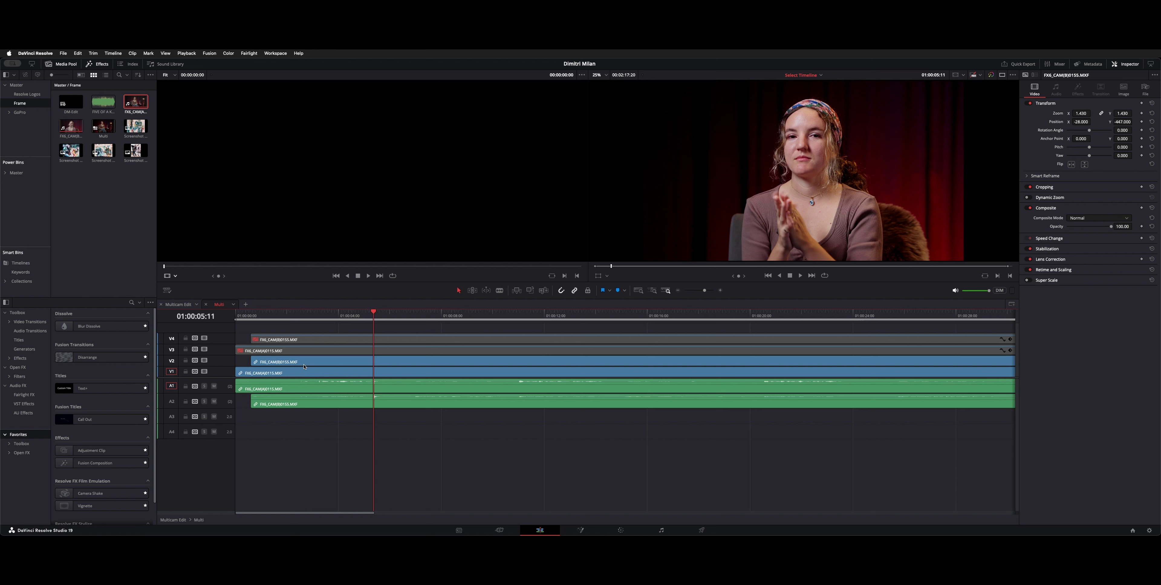
click(304, 363)
super+click(302, 373)
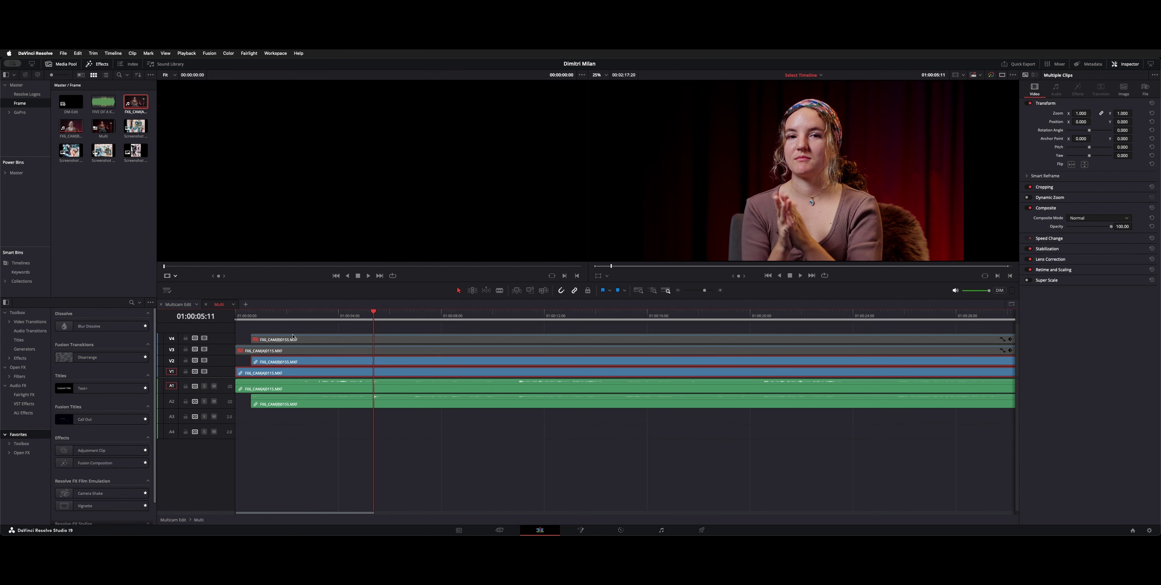
click(284, 350)
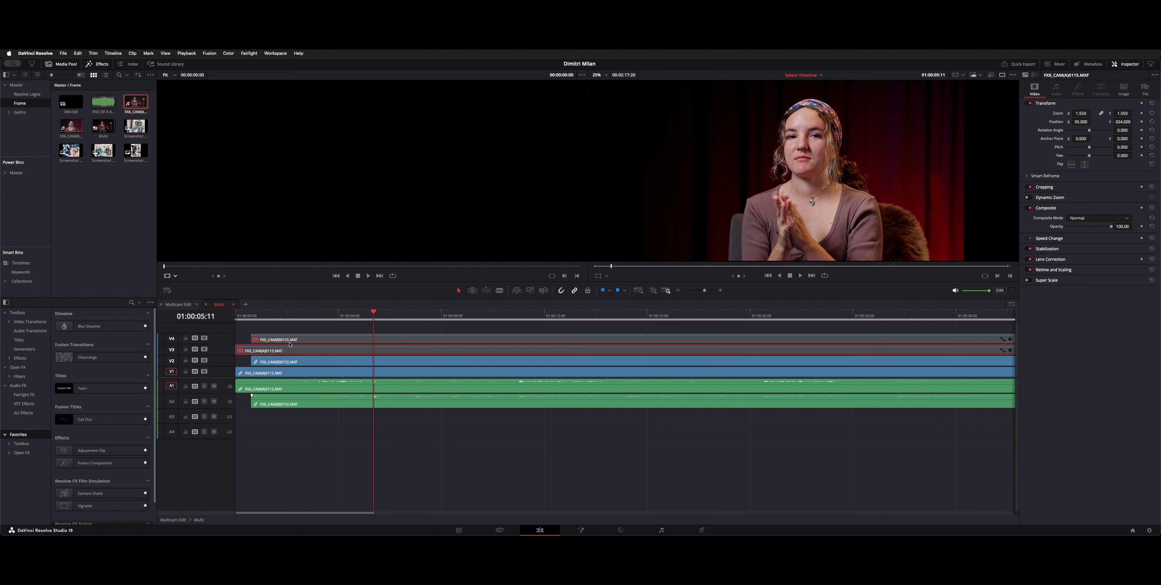
click(290, 345)
Toggle the V2, V3 and V4 clips, ending with the 1.43× zoomed V4 clip enabled.
key(d)
click(315, 349)
key(d)
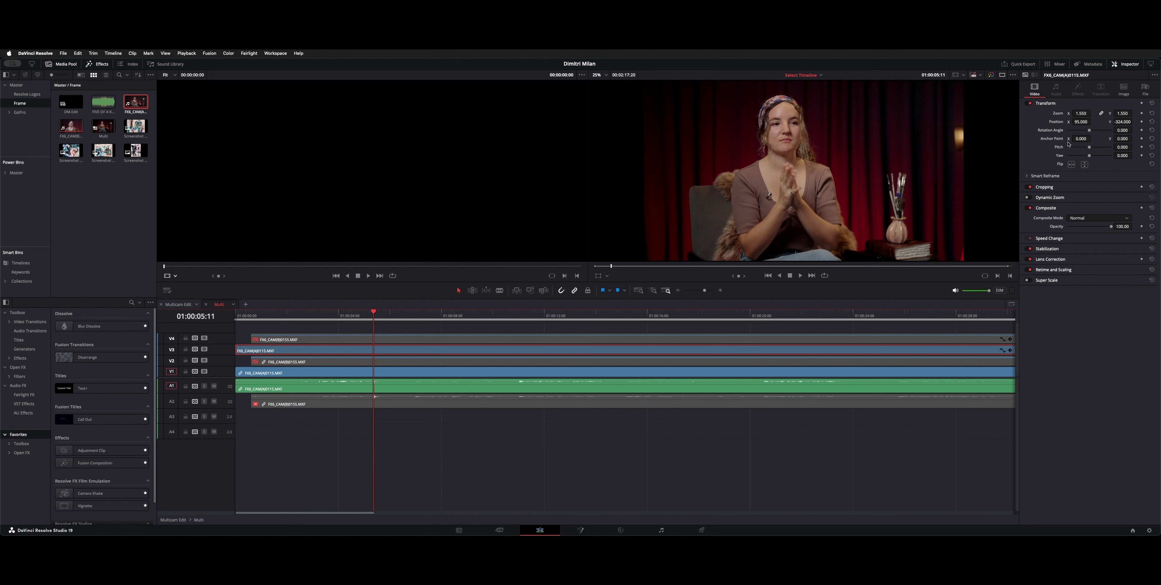
key(d)
key(d)
key(d)
key(d)
key(d)
click(448, 360)
key(d)
click(443, 338)
key(d)
key(d)
key(d)
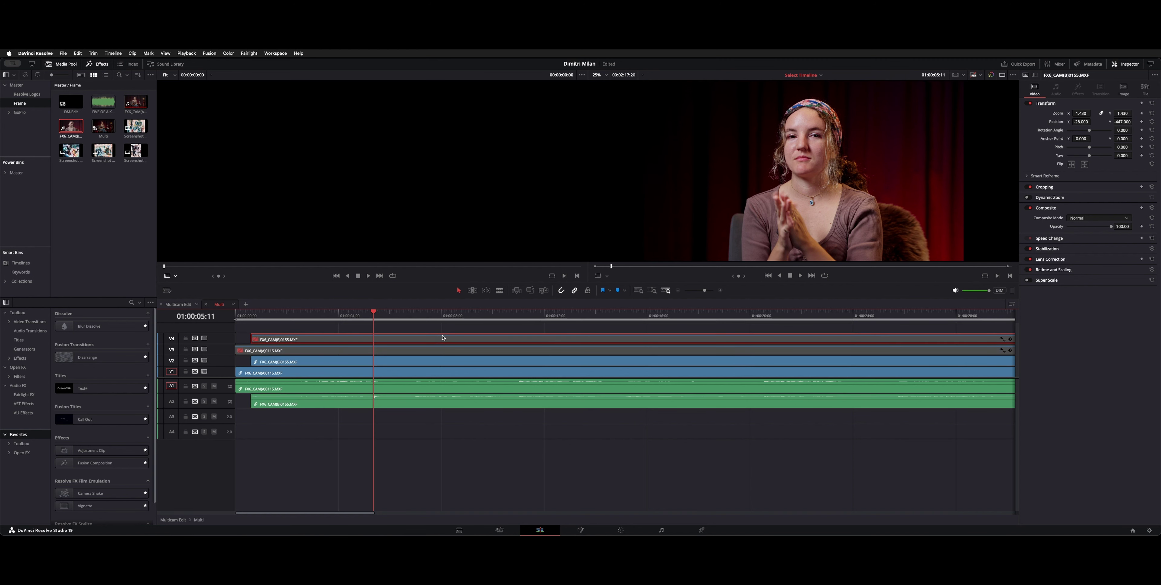
key(d)
key(d)
click(342, 351)
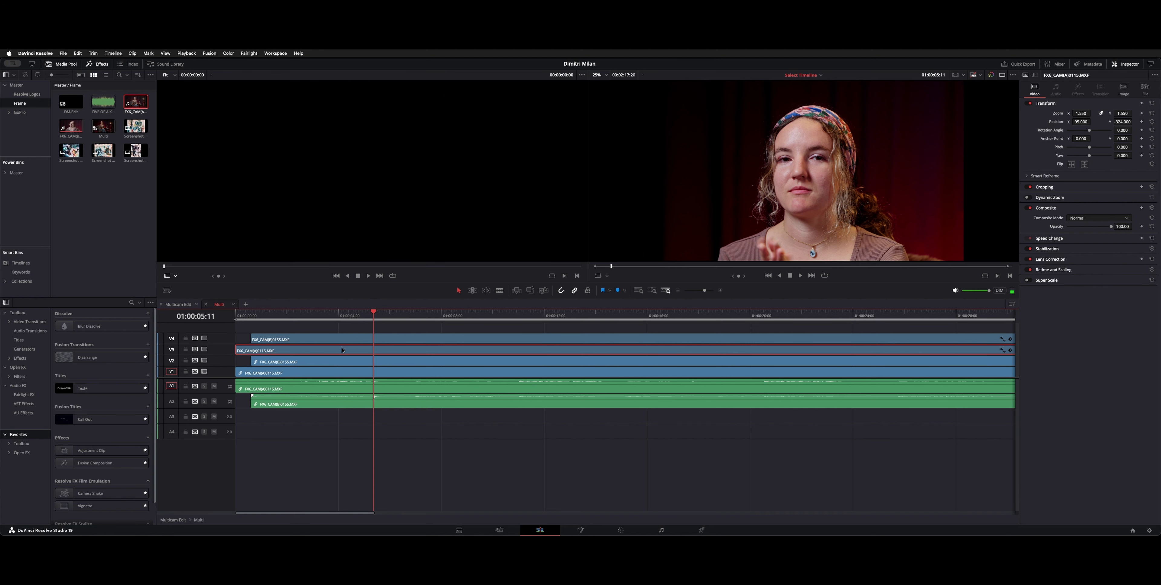
Disable the V4, V3 and V2 clips so only the wide V1 A-cam angle shows, then select it.
key(d)
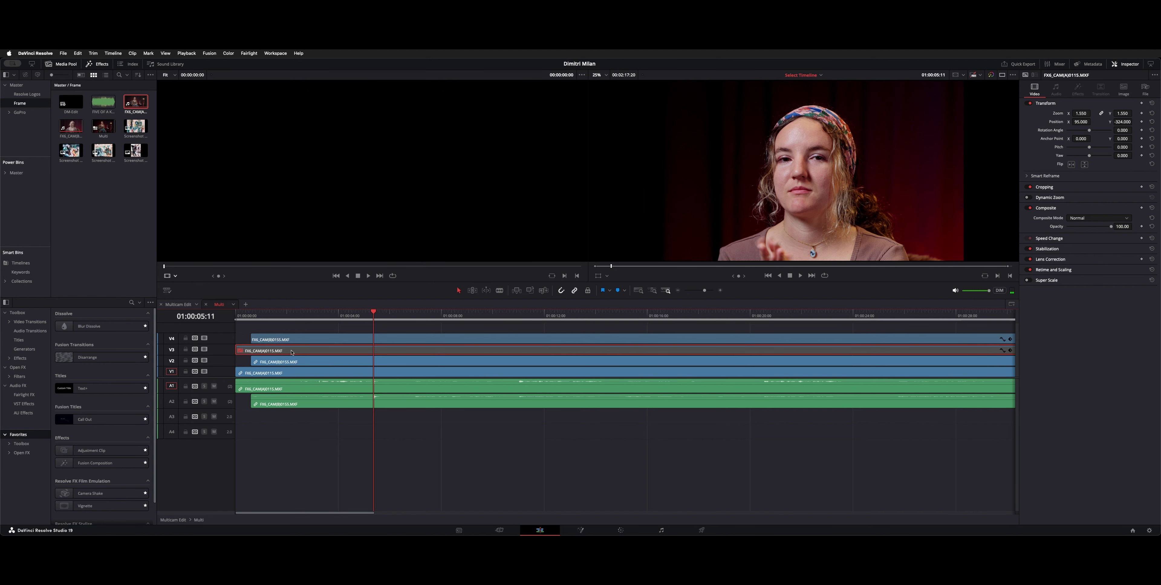
key(d)
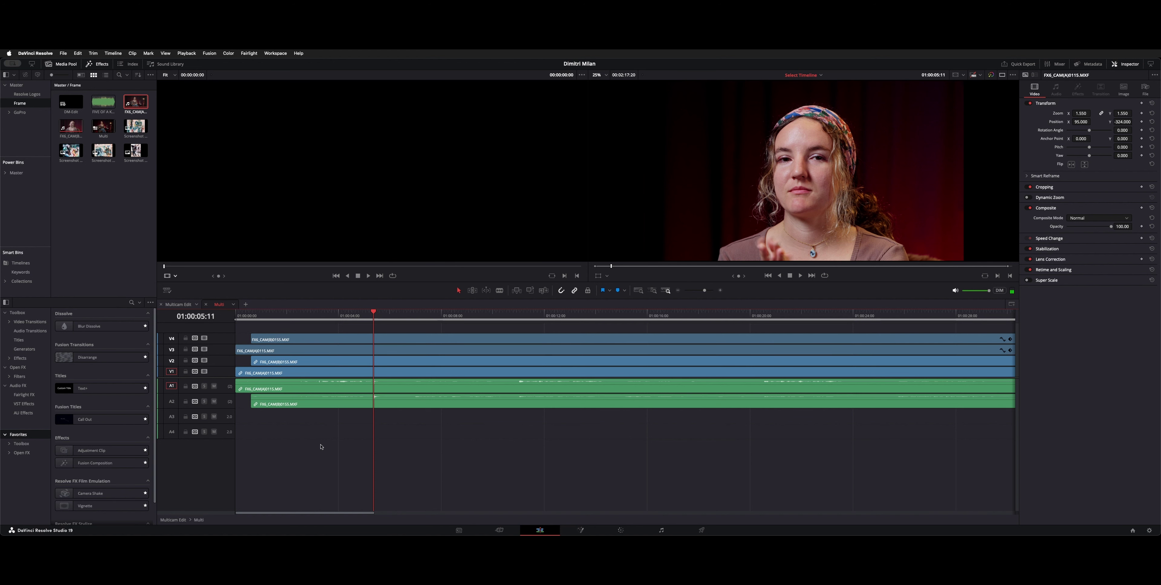
click(310, 415)
click(293, 341)
key(d)
click(292, 350)
key(d)
click(294, 359)
key(d)
click(327, 384)
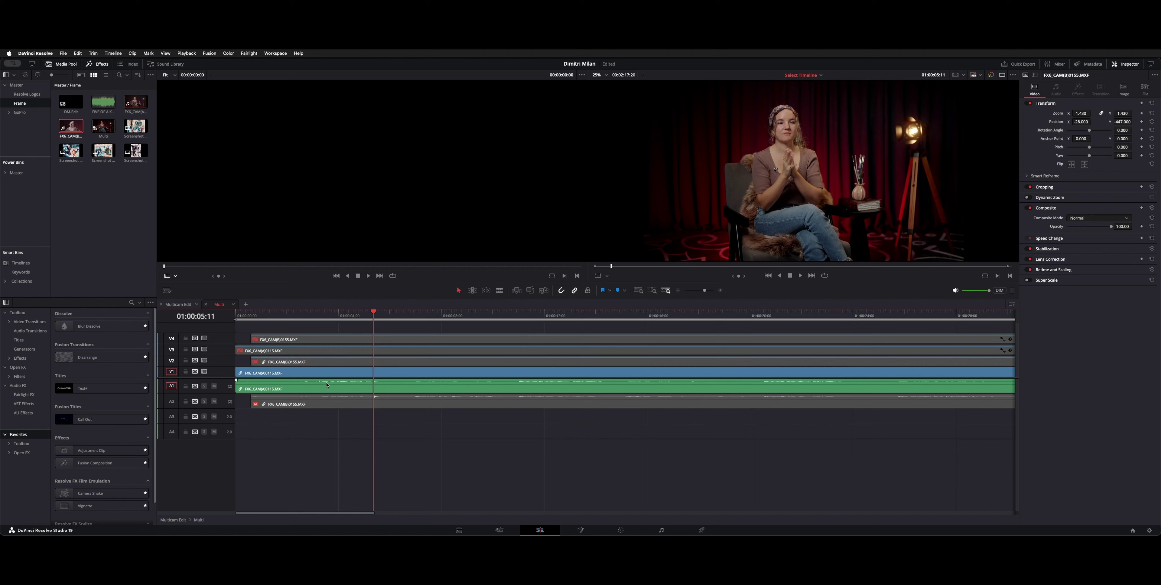
click(284, 372)
On the Color page, move node 01 down and switch the node graph from Clip to Timeline.
key(shift+6)
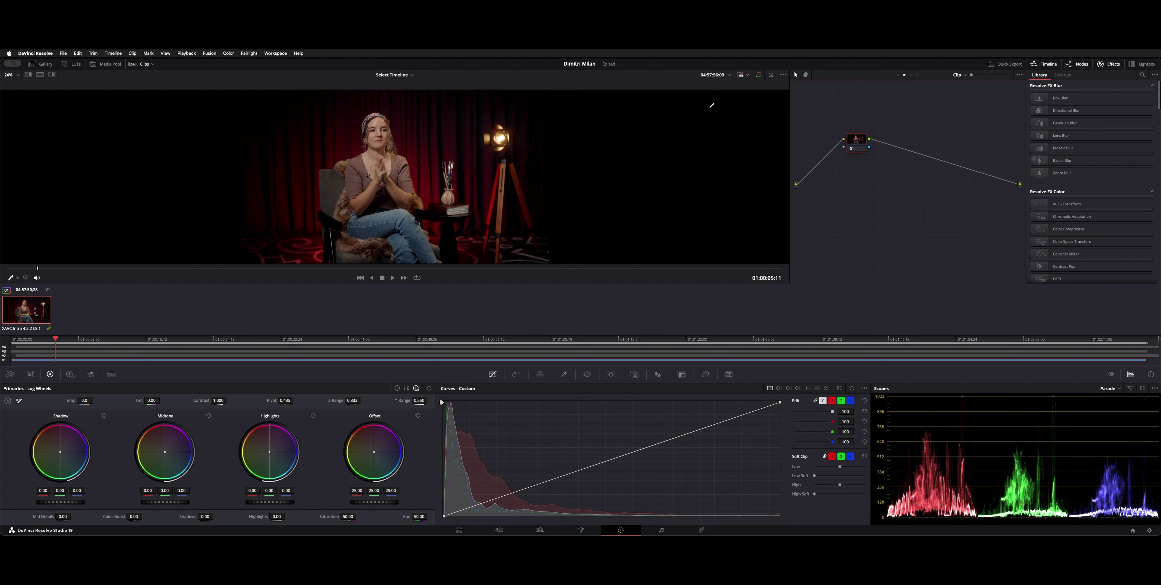
drag(862, 136, 862, 149)
click(969, 77)
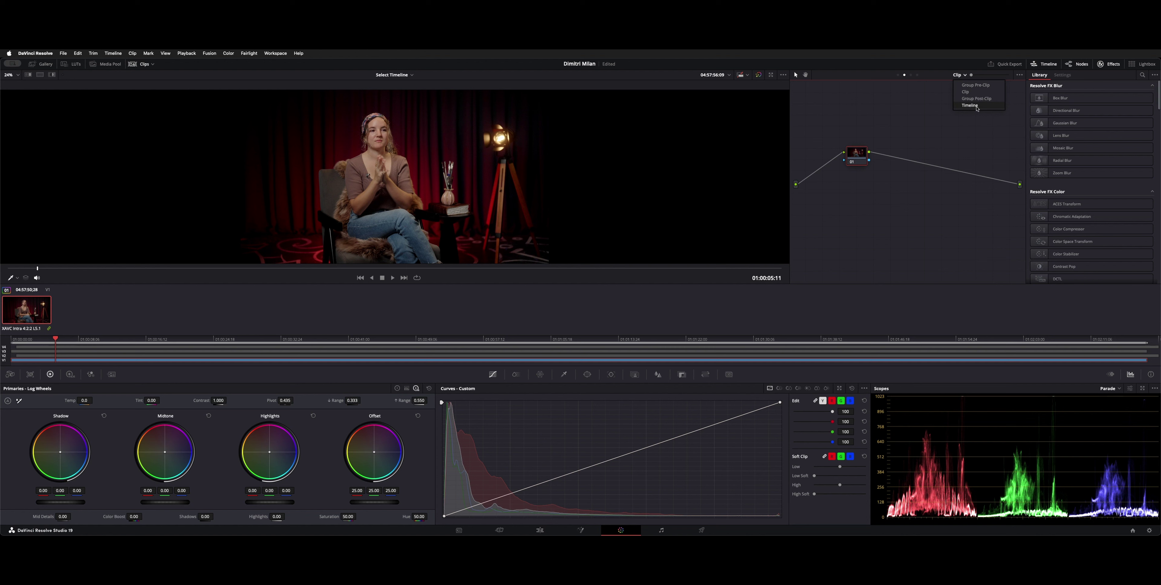
click(976, 109)
click(964, 78)
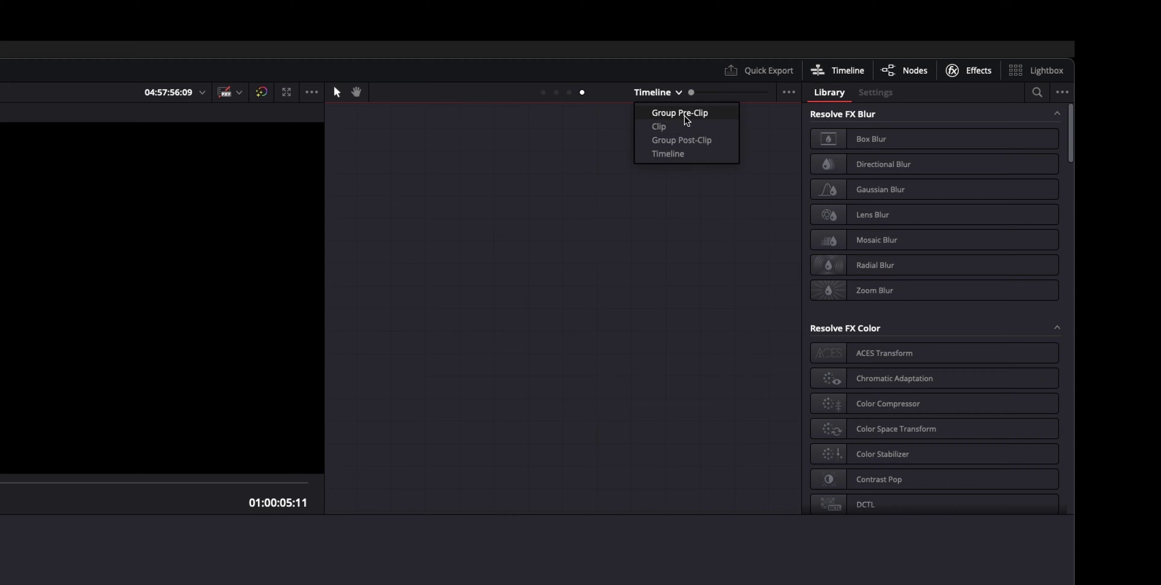
click(620, 223)
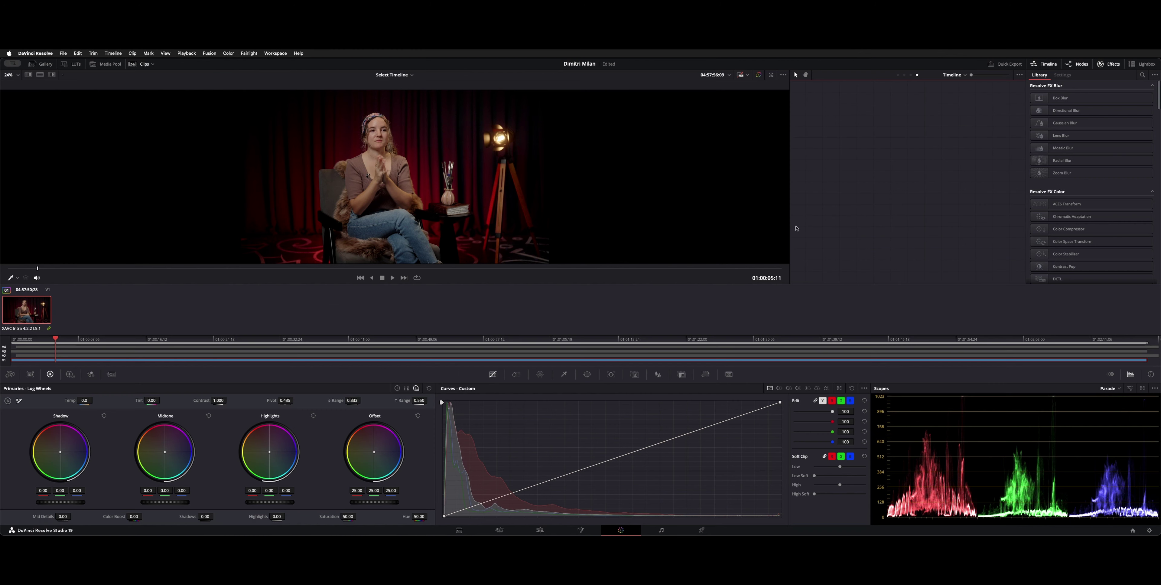
Assign the wide V1 A-camera clip to the existing A-Cam color group.
right_click(21, 312)
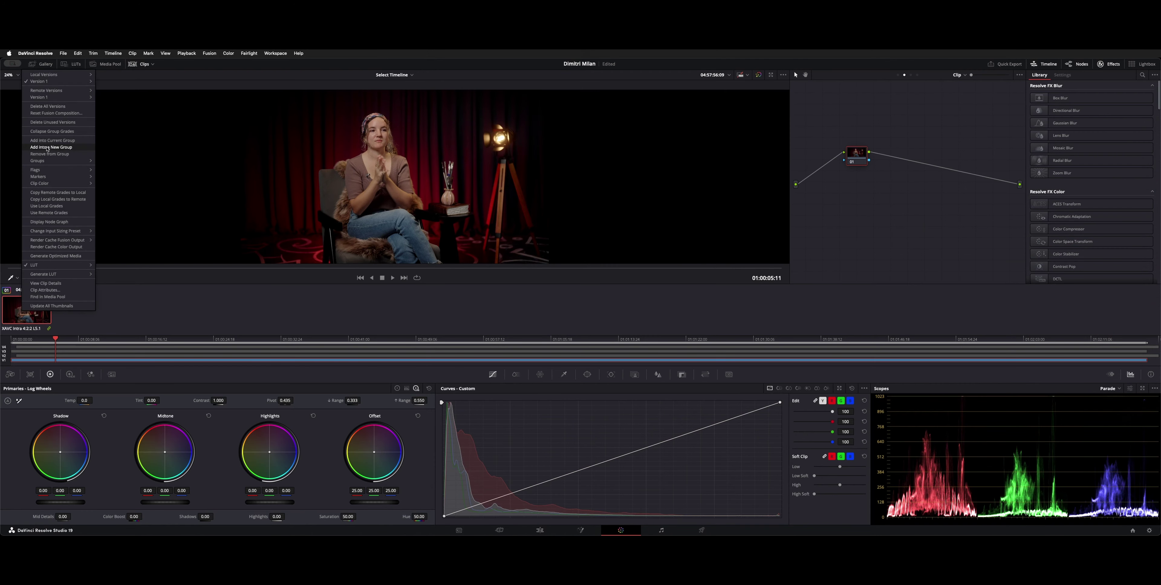
click(47, 147)
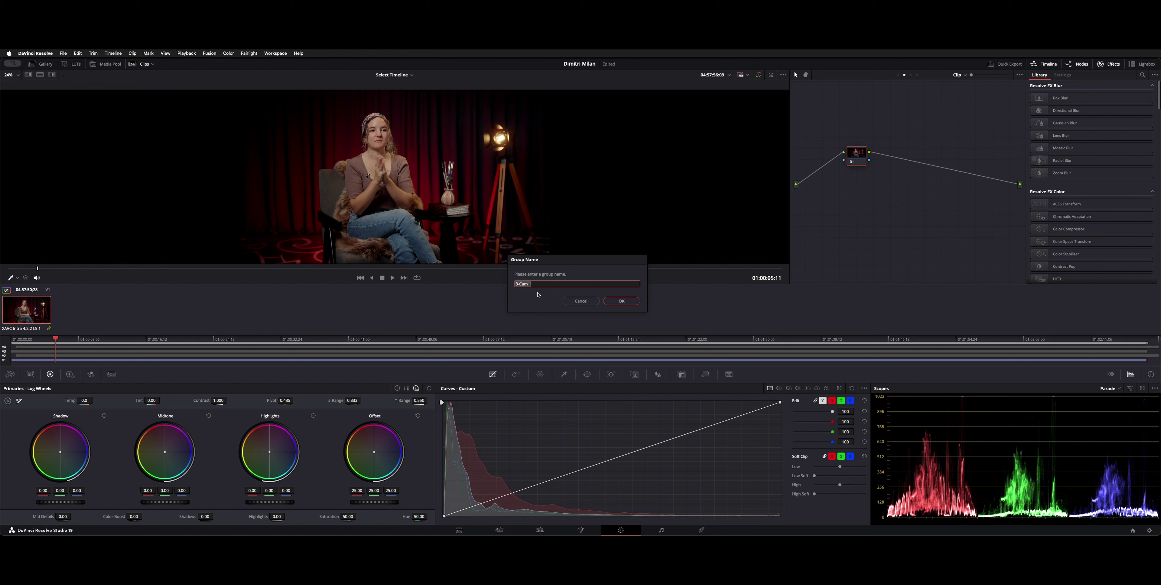
click(579, 300)
right_click(25, 307)
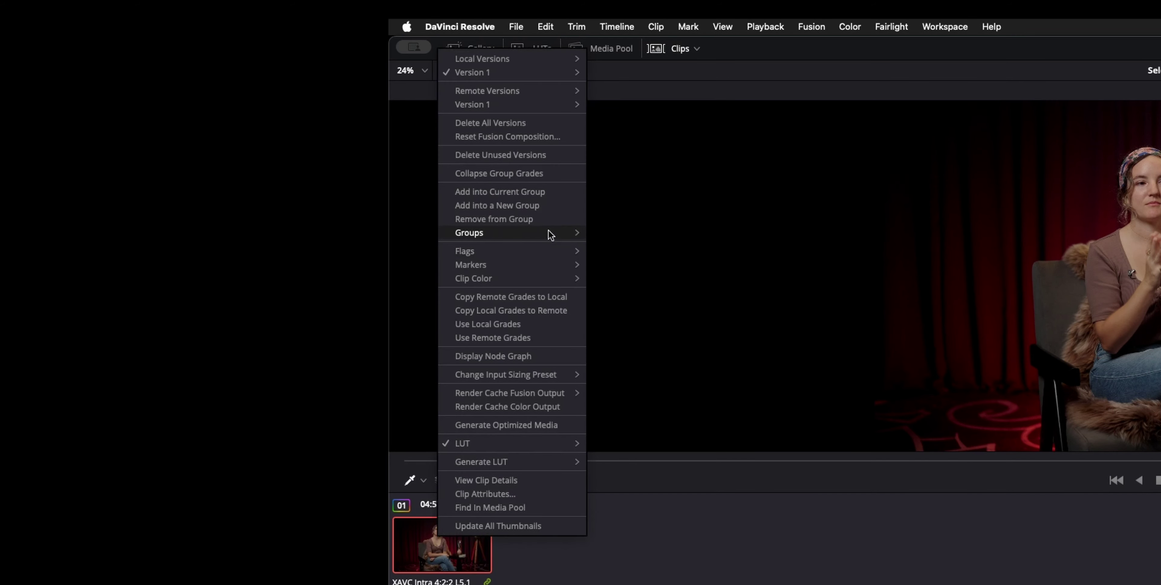
mouse_move(76, 155)
mouse_move(652, 239)
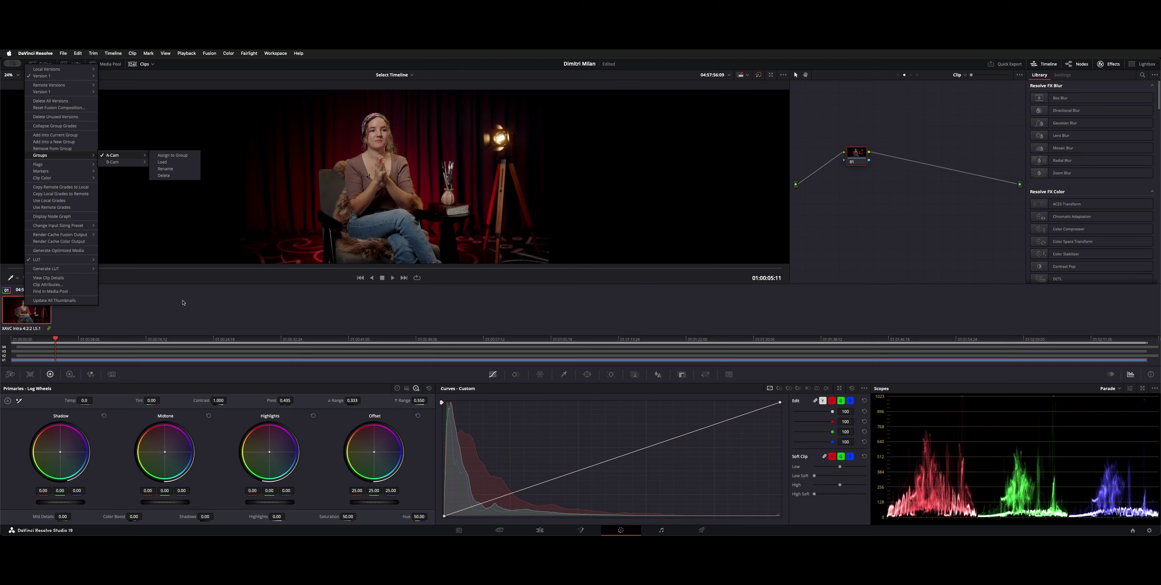
click(759, 231)
Enable the zoomed V3 A-cam clip on the Edit page and assign it to A-Cam too.
key(shift+4)
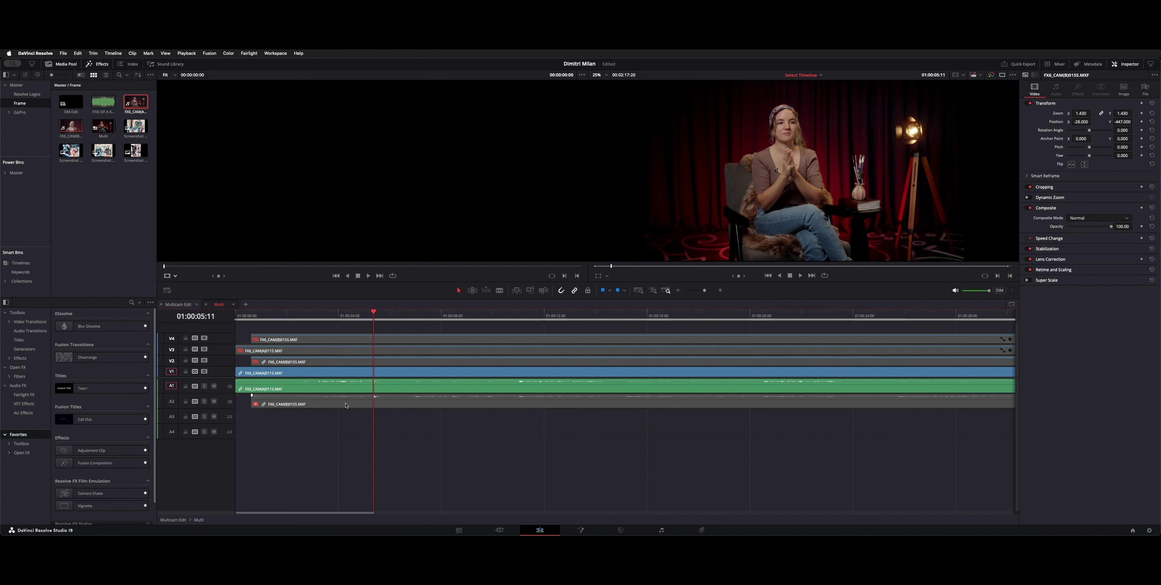
click(336, 374)
key(d)
click(325, 355)
key(d)
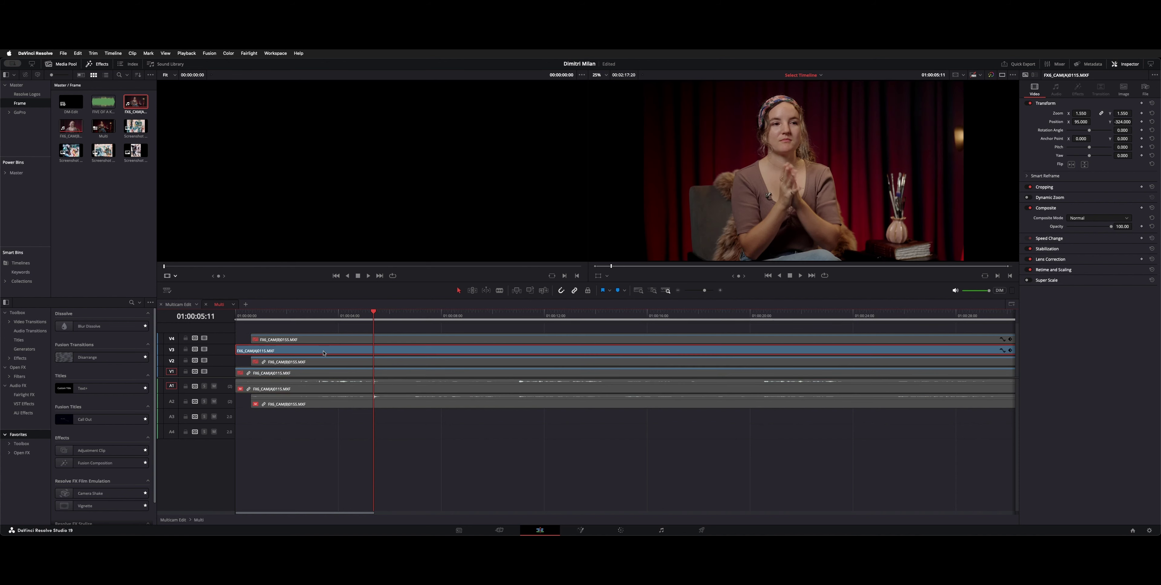
key(shift+6)
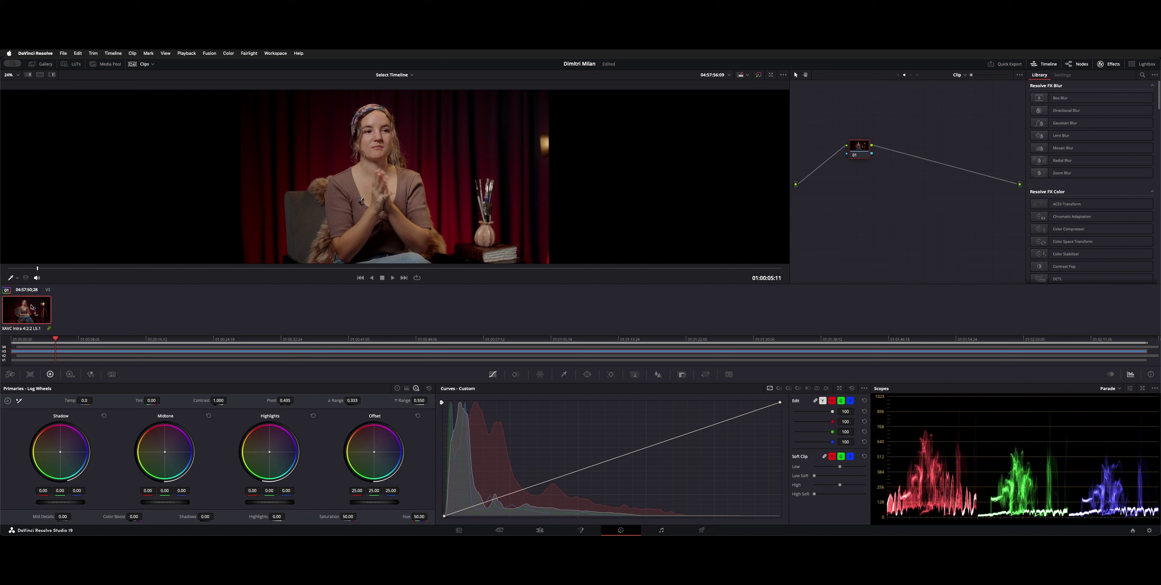
right_click(32, 307)
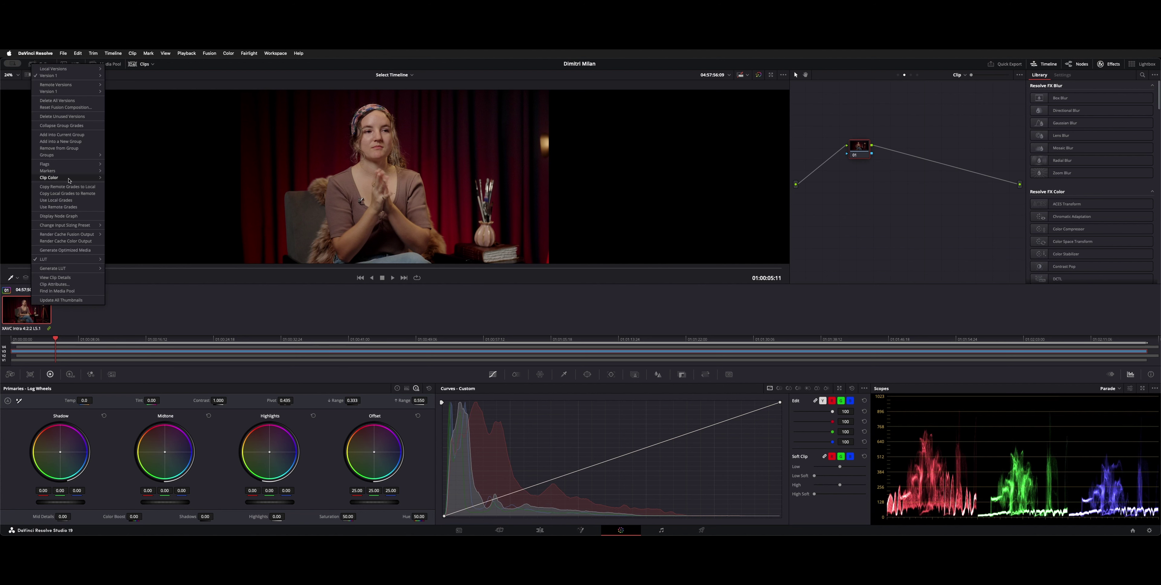
mouse_move(78, 156)
click(174, 156)
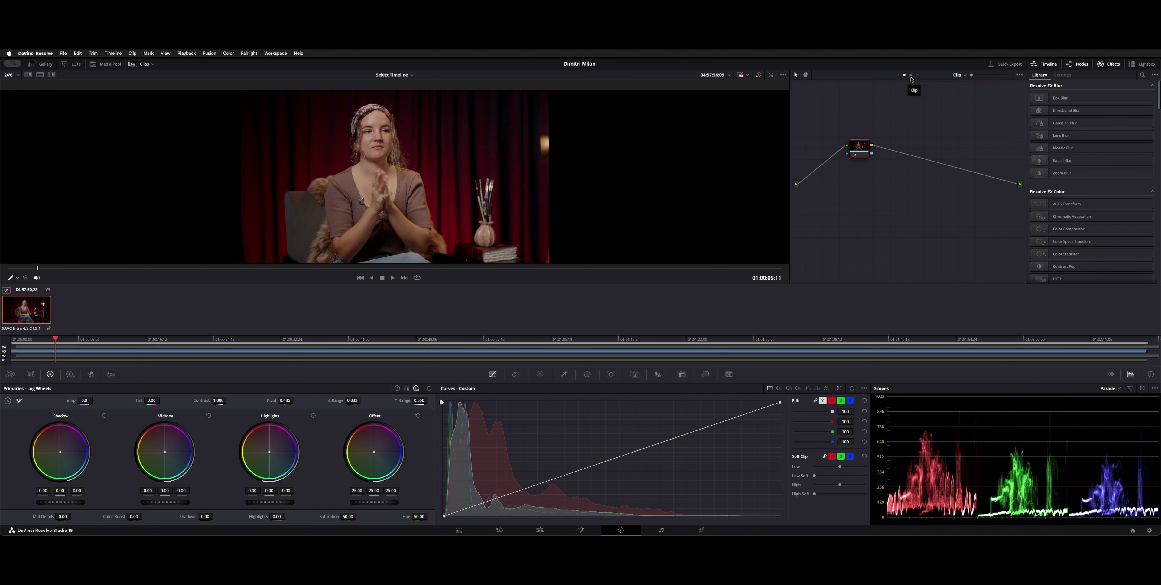
Switch the node graph to the A-Cam group's Group Pre-Clip level.
click(965, 76)
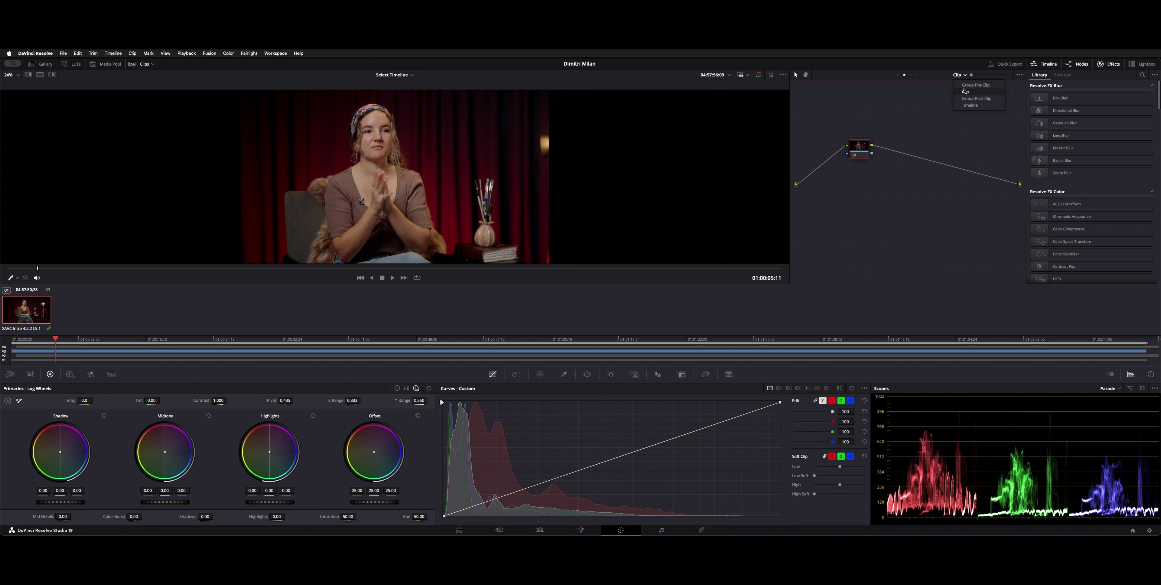
click(981, 86)
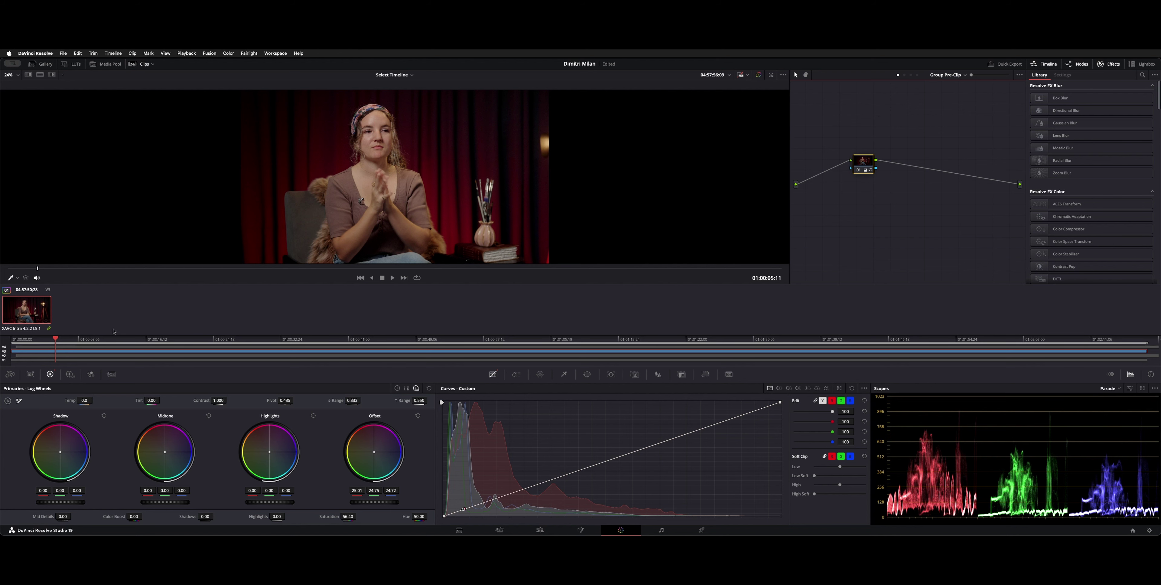
Back on the edit timeline, preview each angle by toggling the V1–V4 clips on and off with D.
key(shift+4)
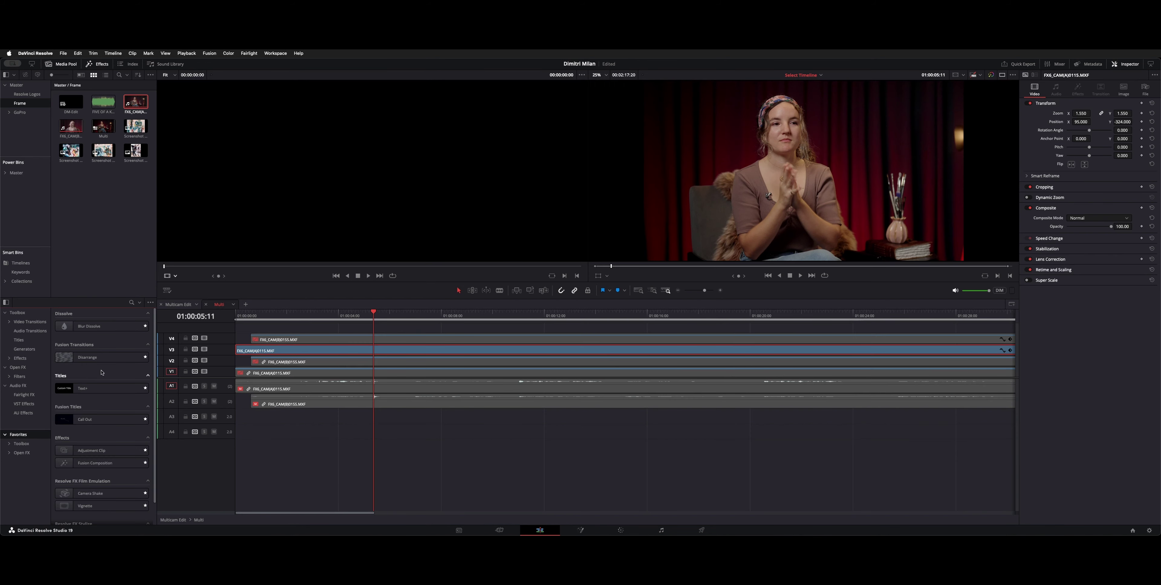
click(292, 375)
key(d)
click(325, 351)
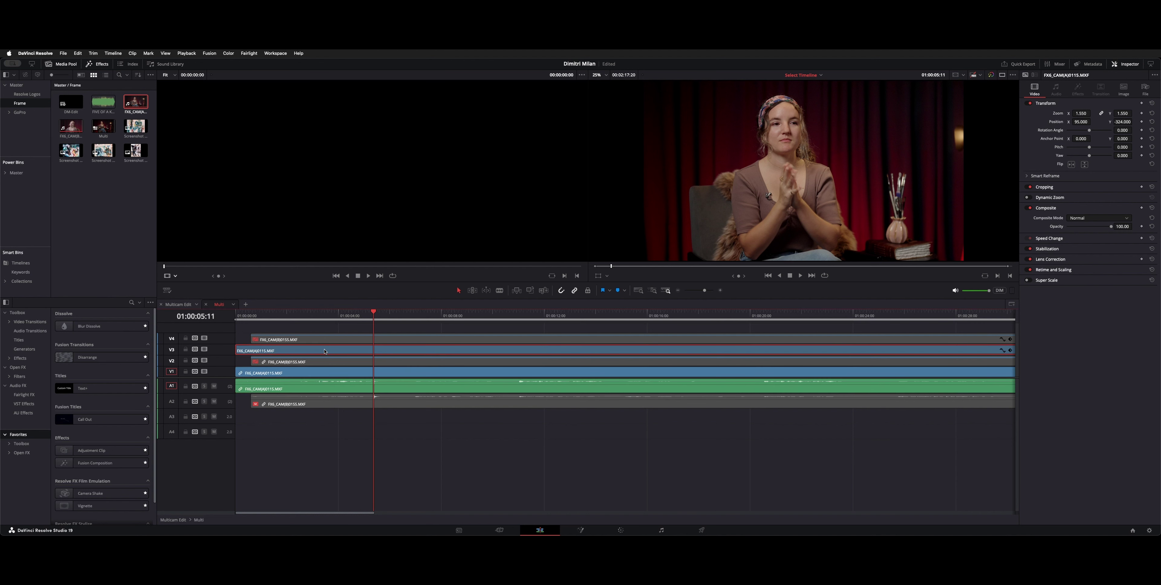
key(d)
key(d)
key(d)
key(d)
key(d)
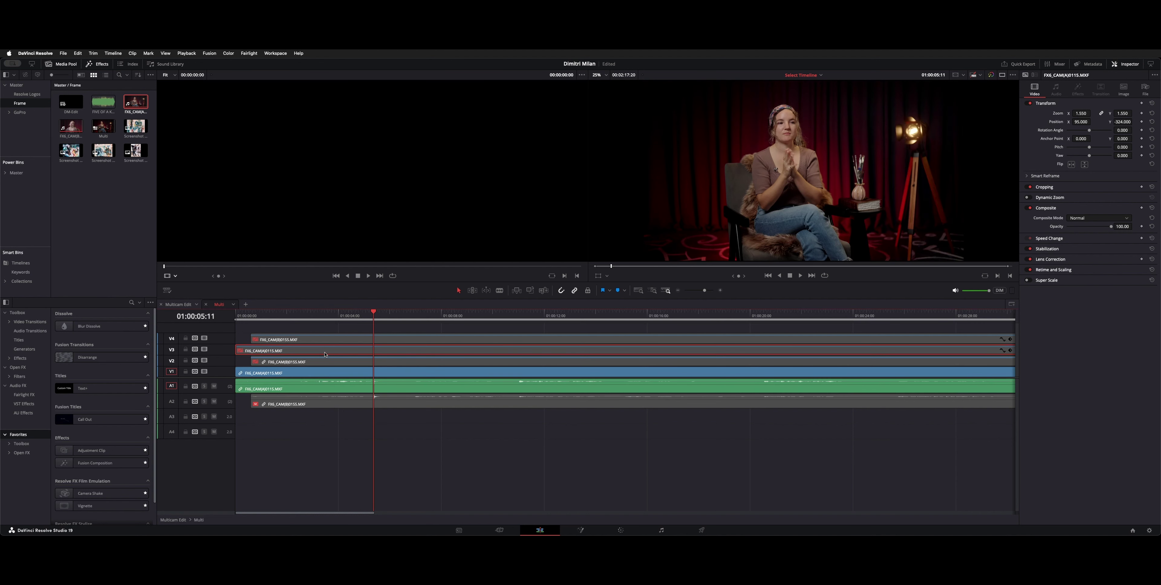
click(326, 369)
key(d)
click(336, 362)
key(d)
click(343, 341)
key(d)
key(d)
key(d)
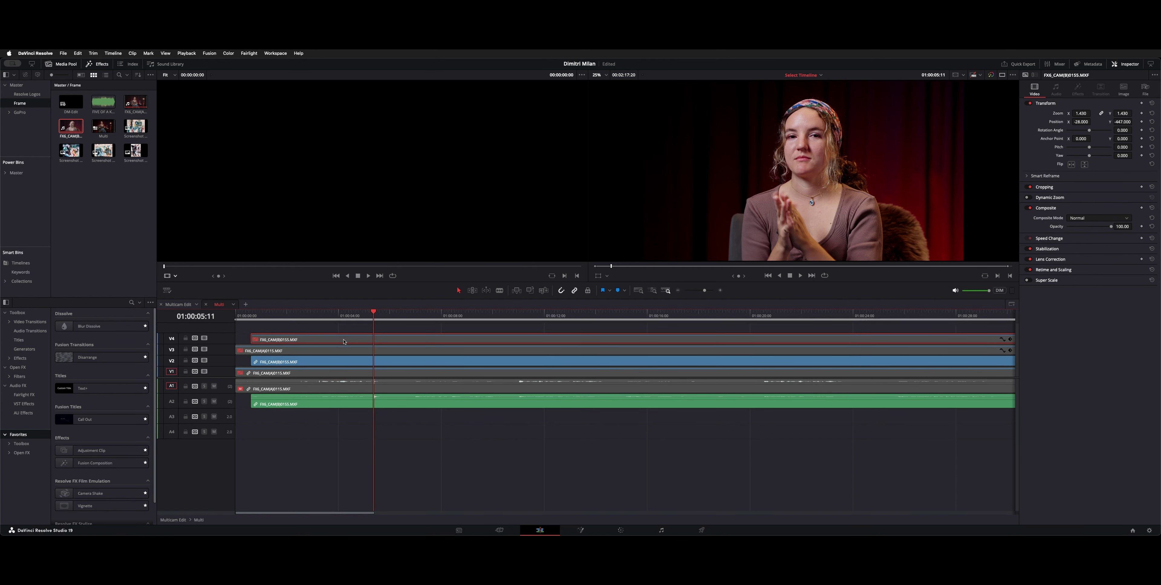
key(d)
Re-enable the V1 clip with its audio, plus the V4 and V3 clips.
click(308, 376)
key(d)
click(322, 340)
key(d)
click(323, 351)
key(d)
Return the playhead to 01:00:03:13, deselect the clips and fit the whole sequence with Shift+Z.
drag(373, 312, 323, 315)
click(290, 438)
key(shift+z)
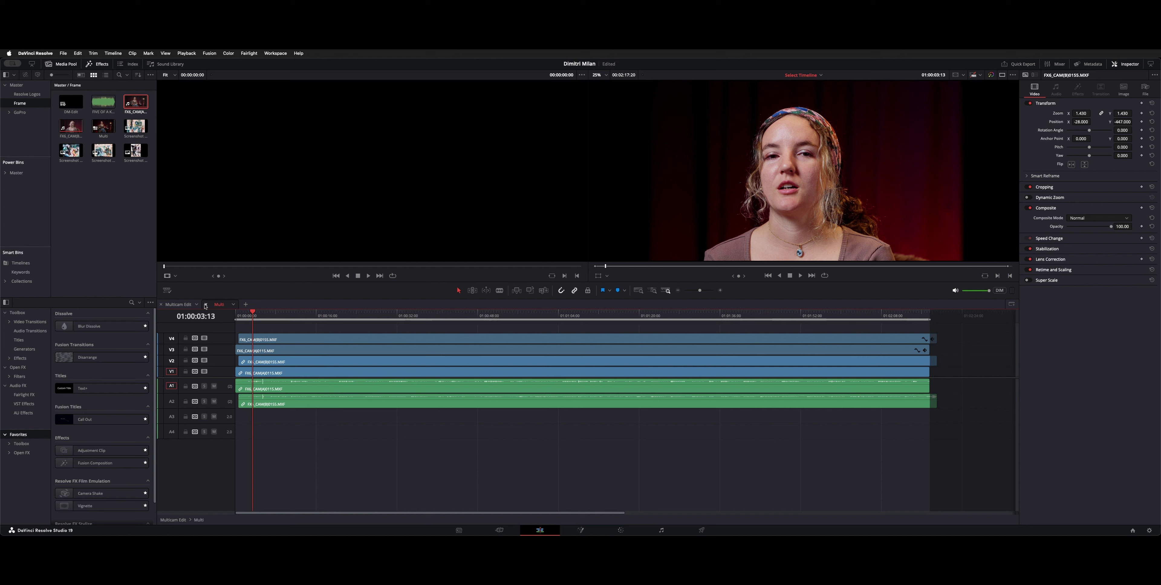
Close the Multi timeline to return to Multicam Edit, then double-click the Multi clip to load its four angles.
click(206, 306)
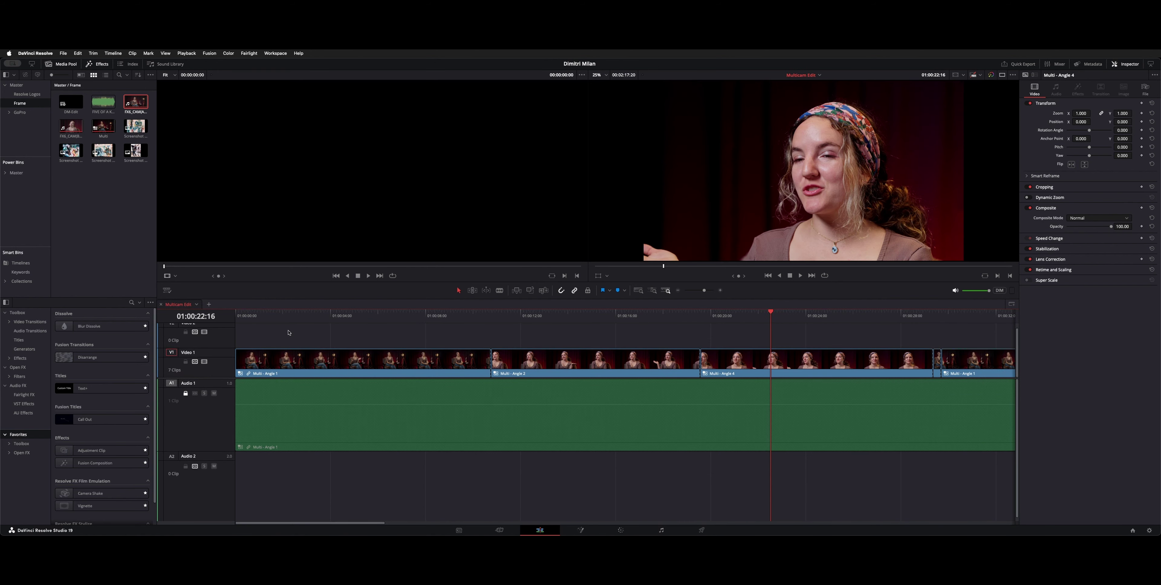
click(297, 375)
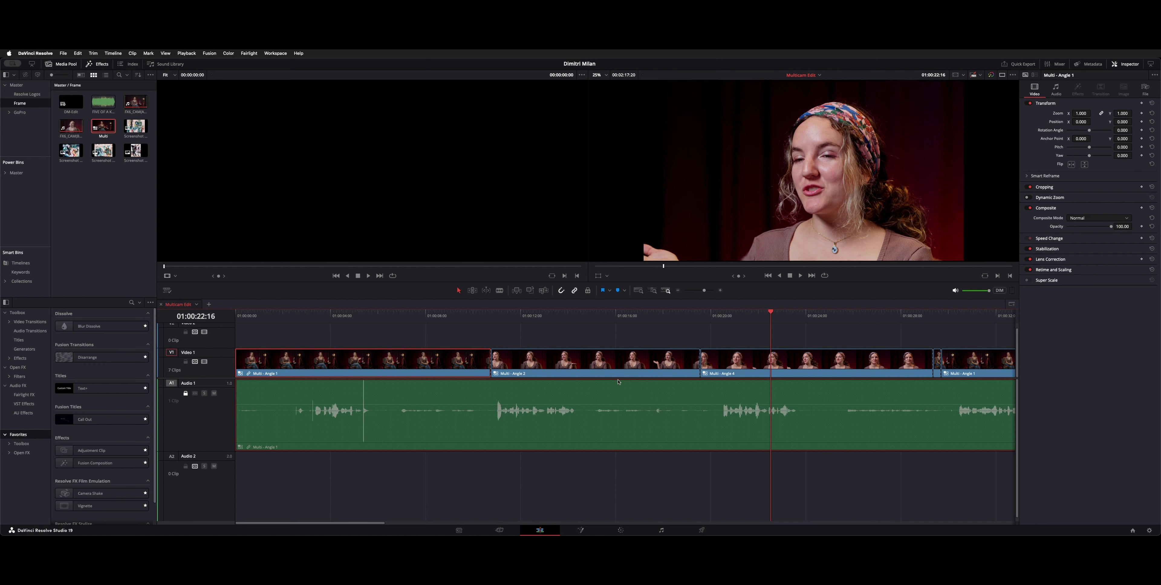
click(740, 377)
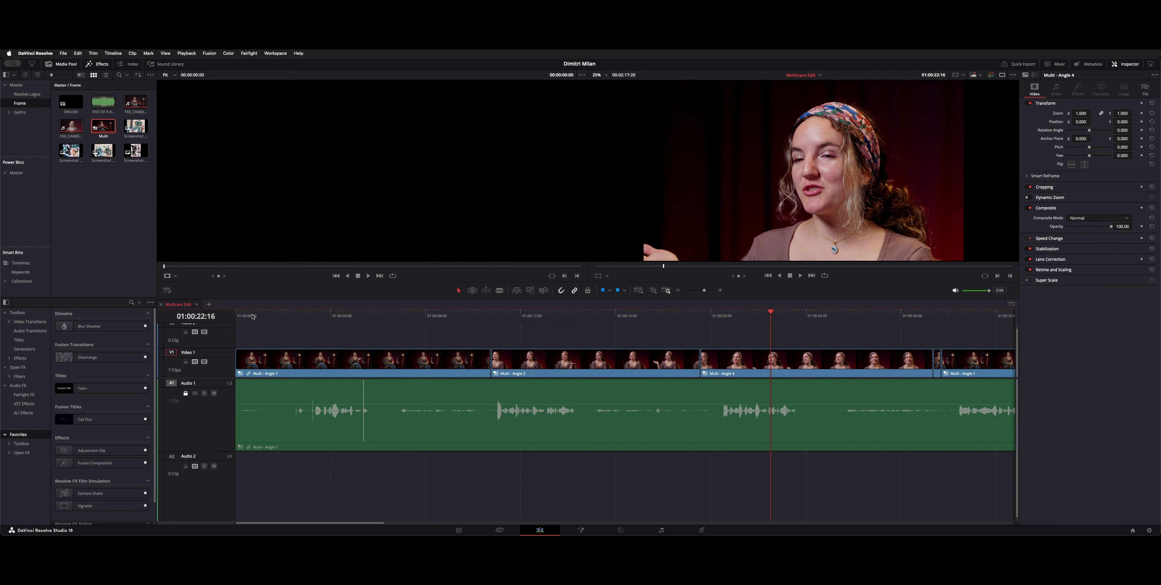
click(1001, 78)
click(1001, 78)
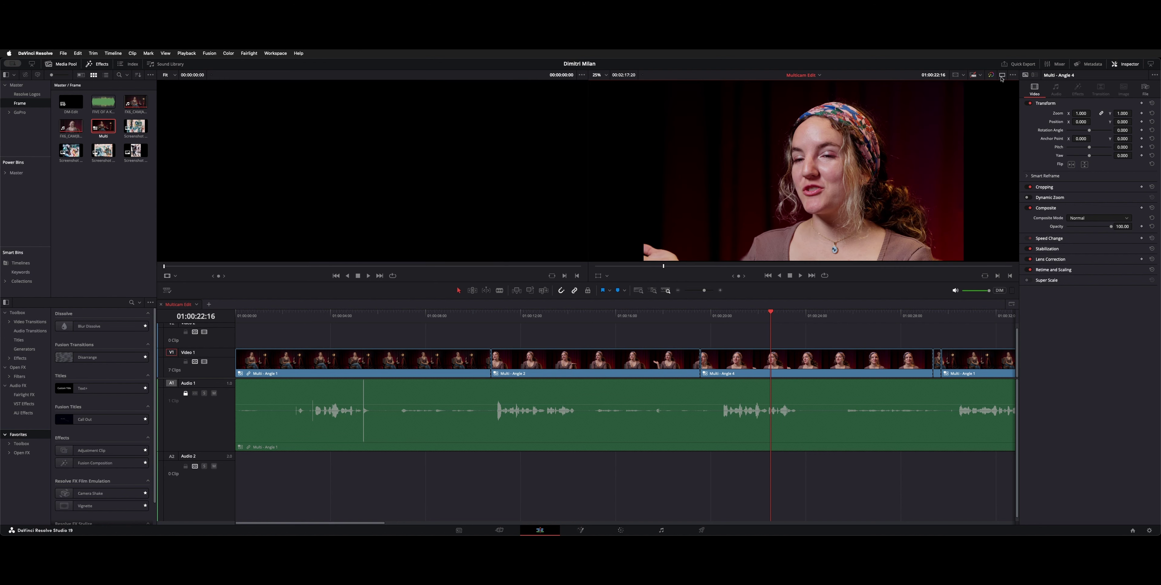
double_click(106, 128)
drag(107, 128, 319, 179)
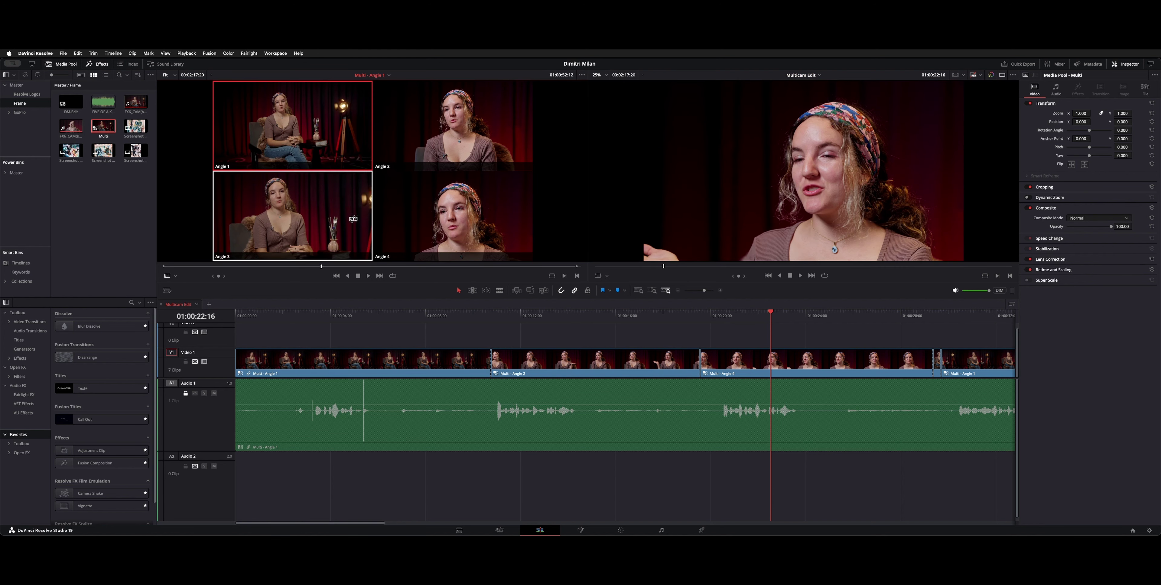
Set the source viewer to Multicam and park the playhead at the start of the Angle 2 clip.
click(175, 276)
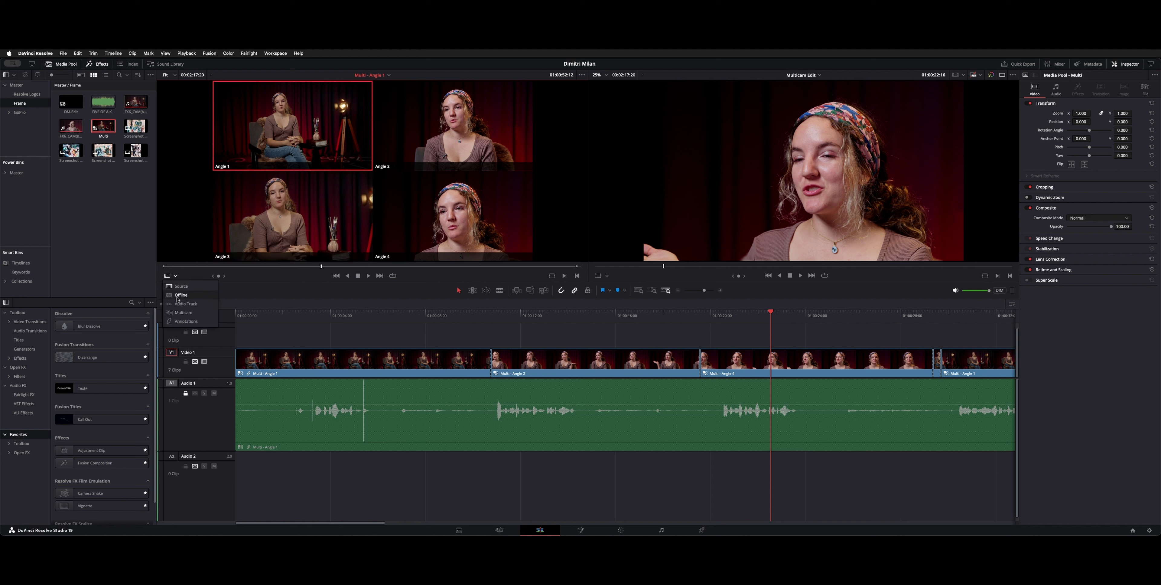
click(183, 313)
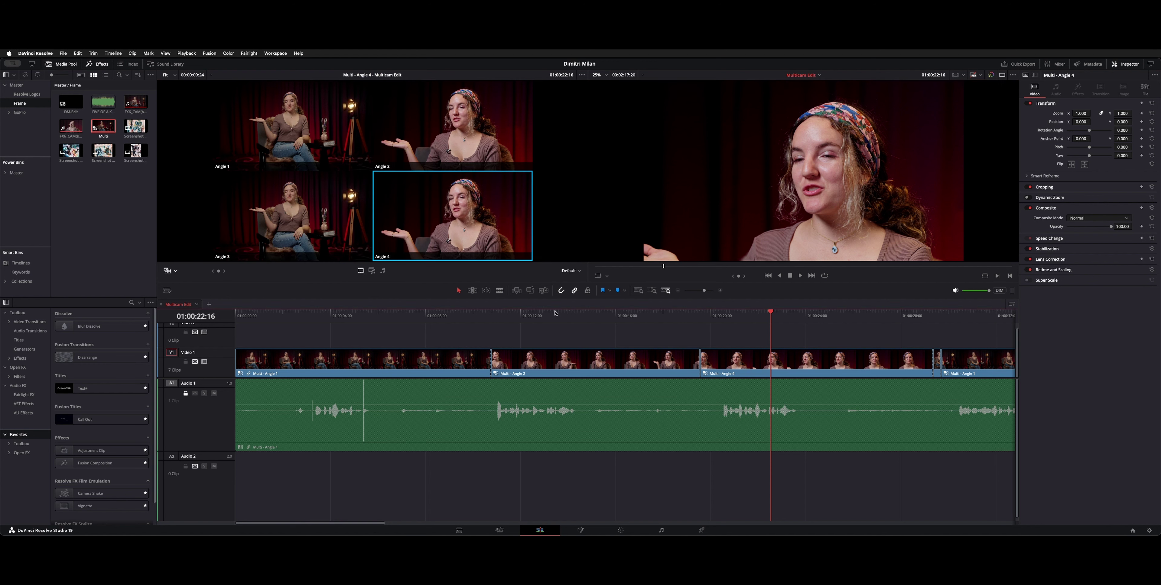
drag(597, 313, 433, 314)
key(Down)
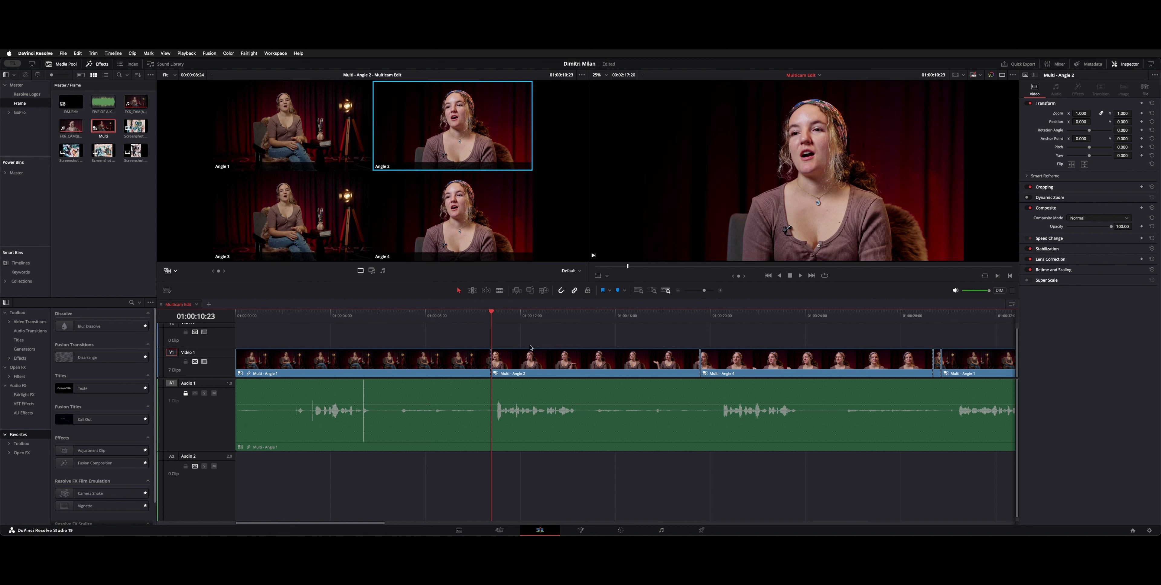
Switch the Multi - Angle 2 clip to Angle 3 and play through the new section.
click(533, 370)
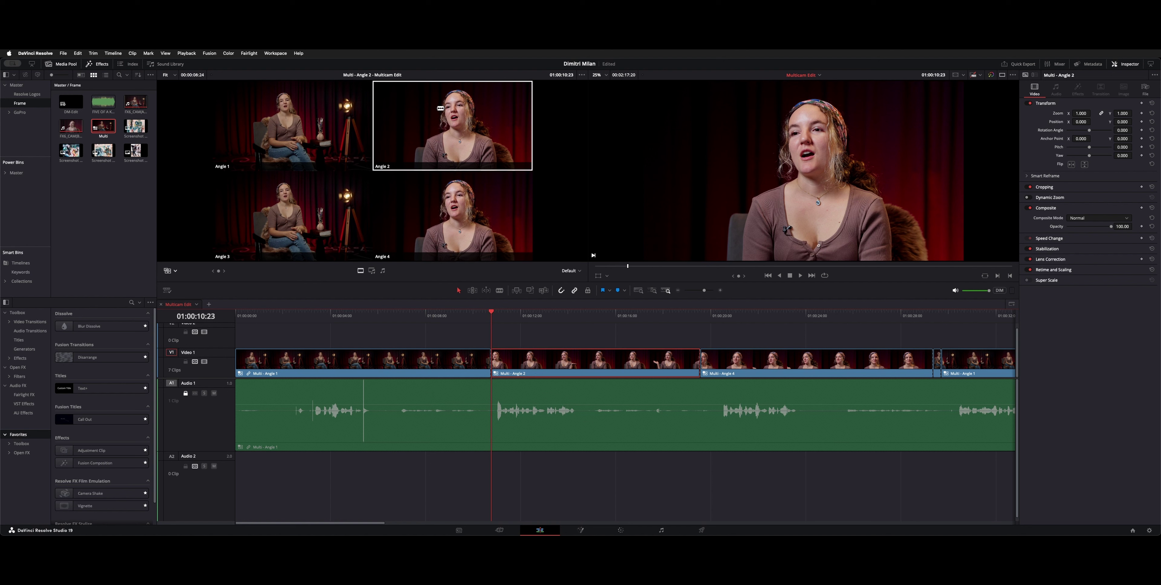
click(442, 122)
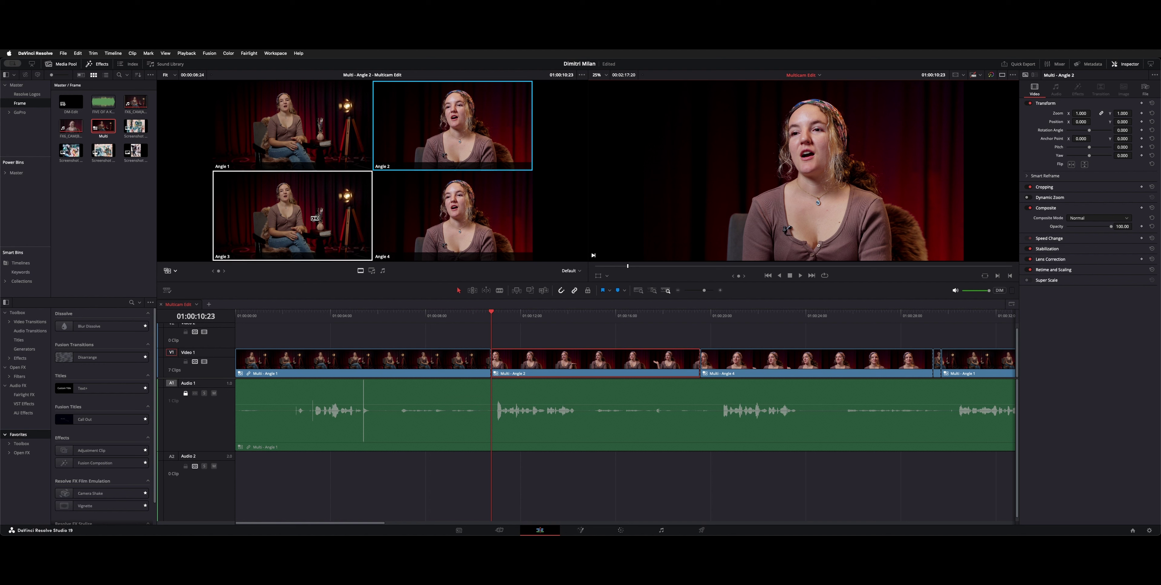
click(315, 218)
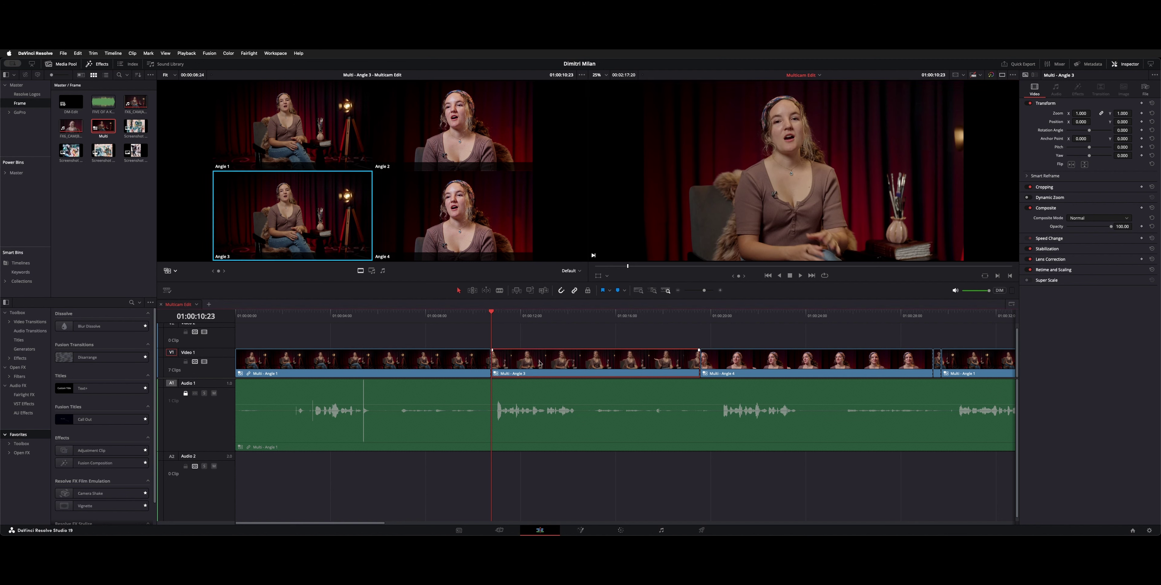
drag(498, 320, 614, 324)
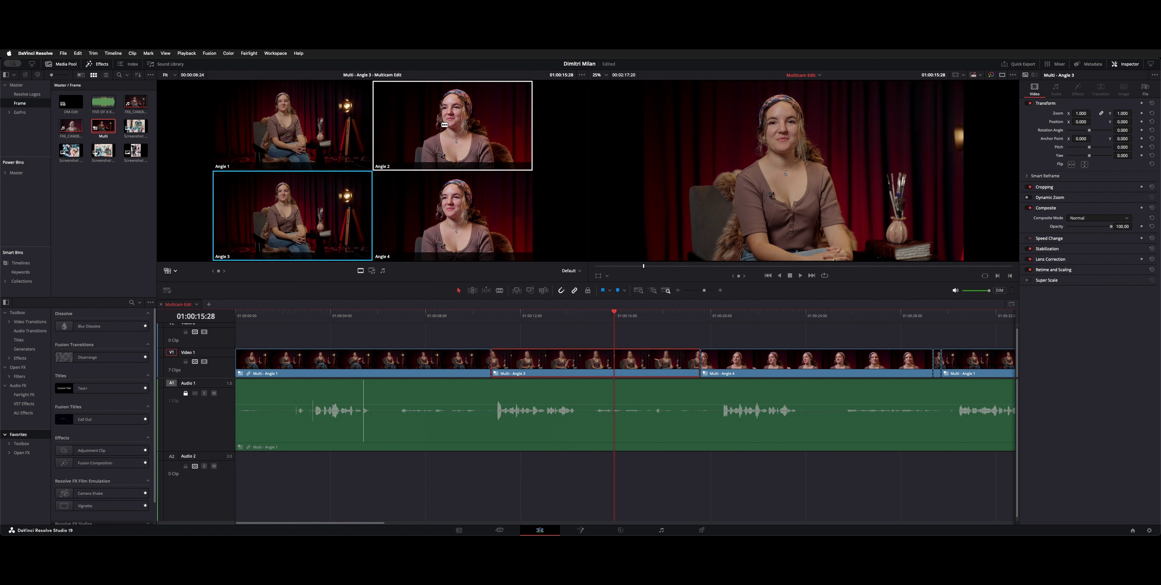
Cut to Angle 2 at the playhead, then to Angle 4 at 01:00:22:02.
click(488, 118)
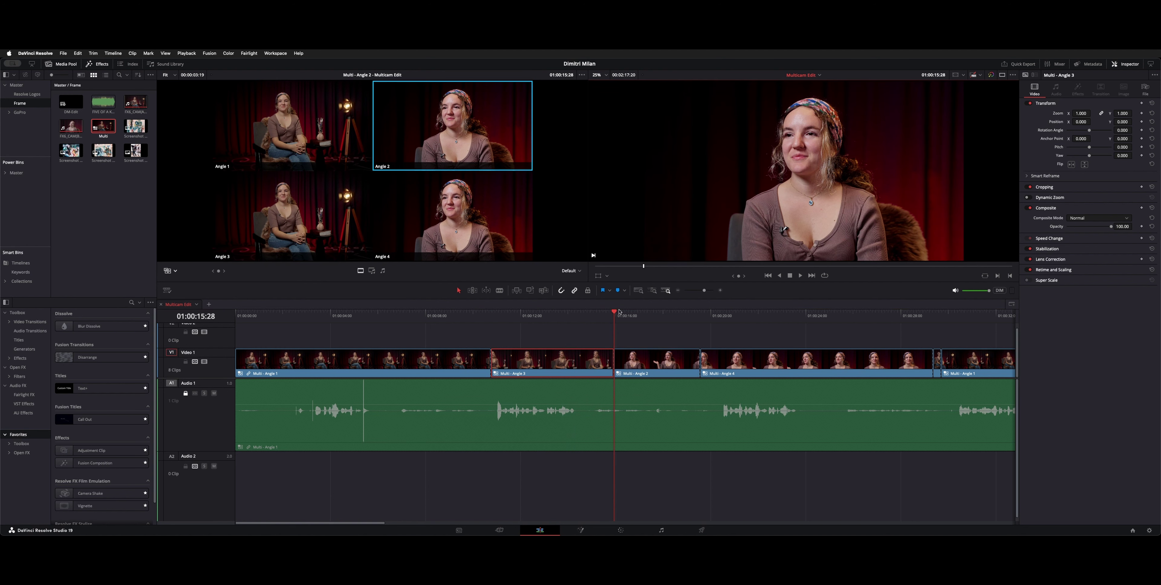
drag(624, 313, 760, 321)
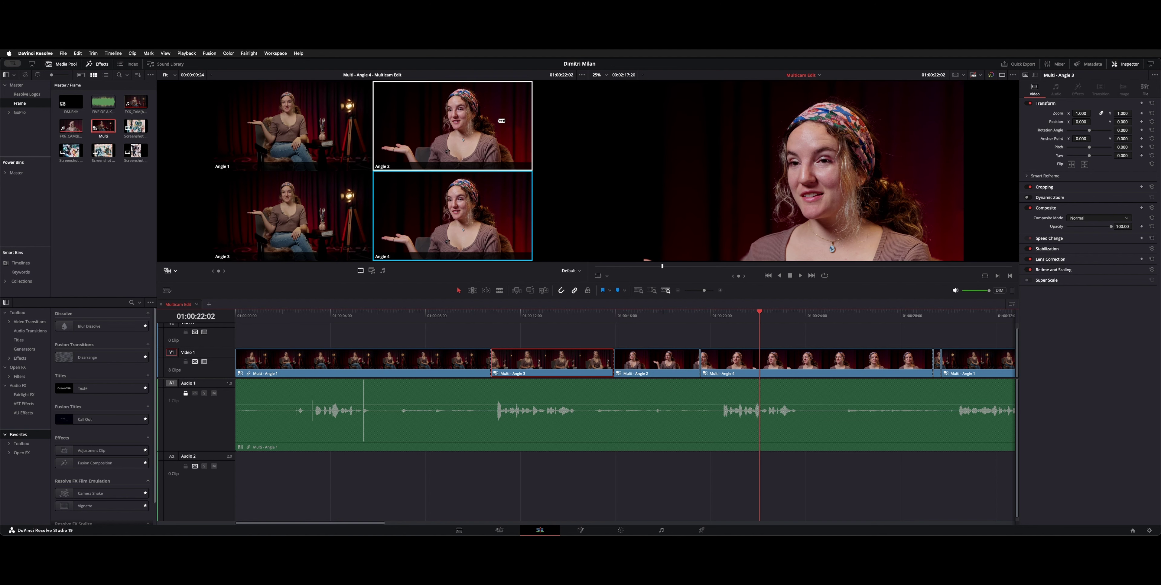
click(513, 218)
Review the cuts by jumping between the Angle 1, 3, 2 and 4 sections, ending at 01:00:32:15.
click(737, 313)
drag(737, 313, 719, 313)
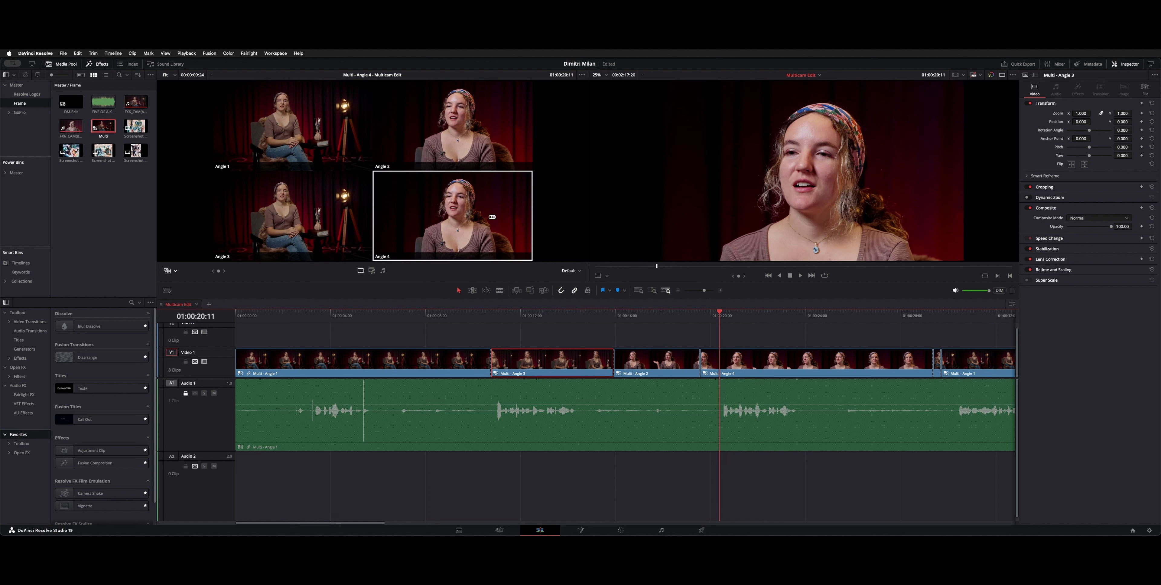
click(646, 313)
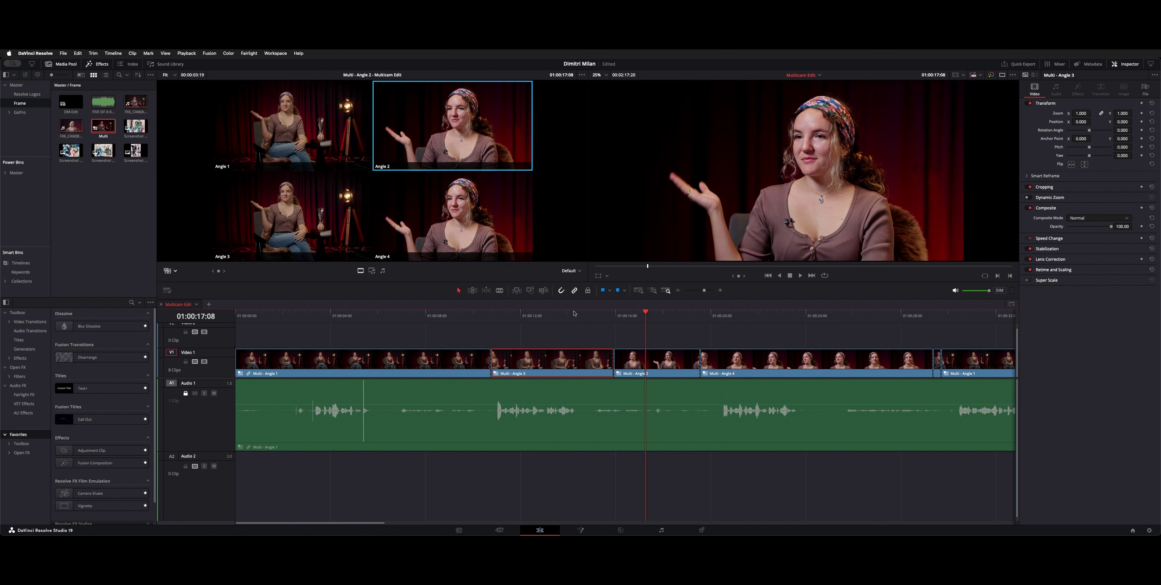
click(552, 312)
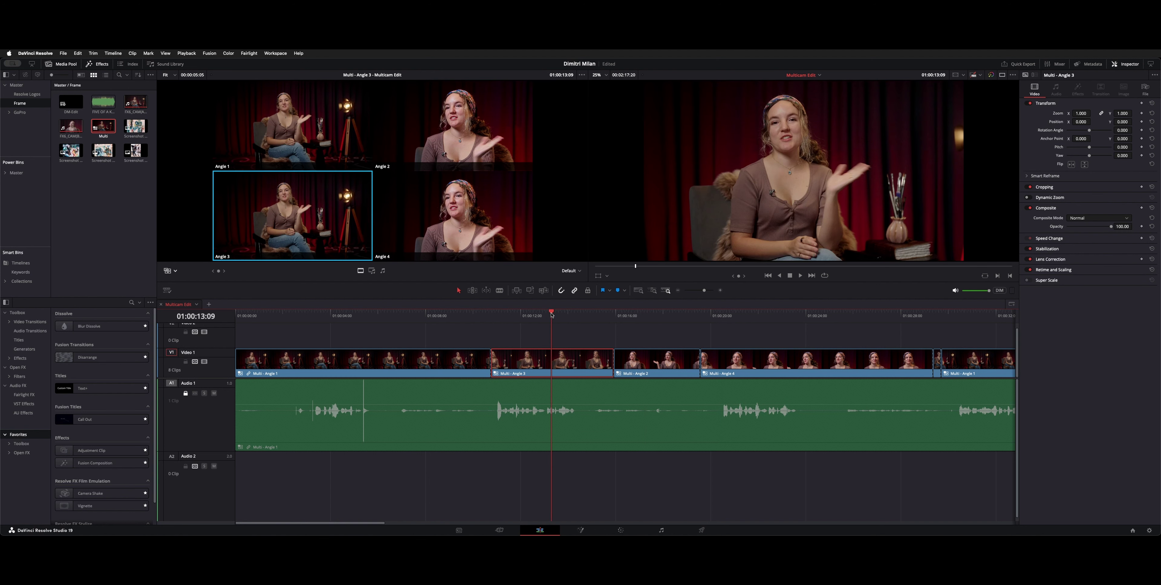
click(737, 315)
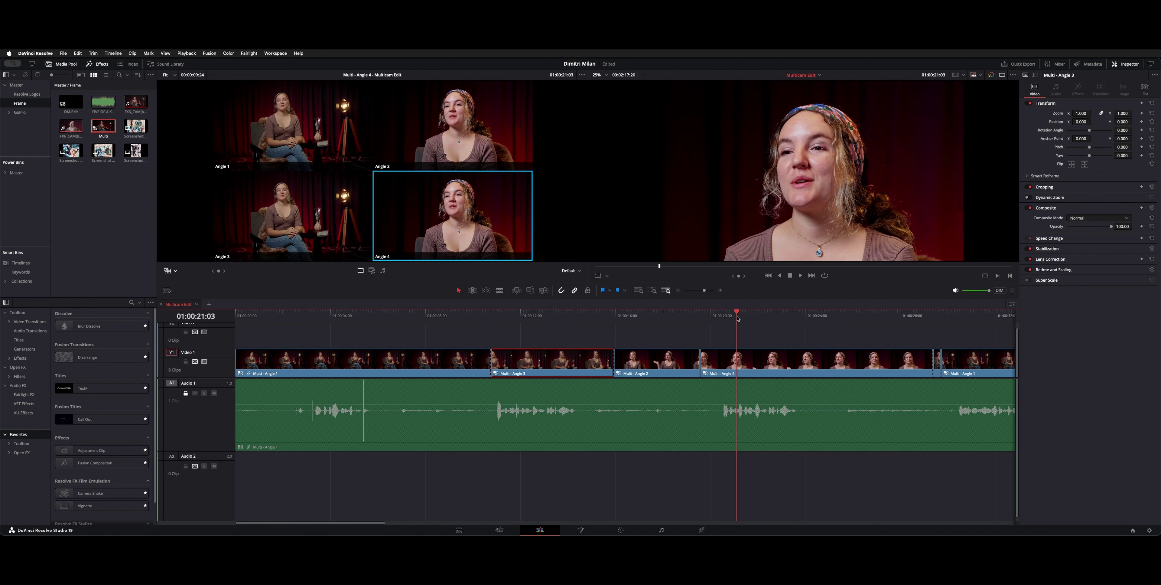
click(349, 311)
scroll(657, 330, right, 10)
click(792, 319)
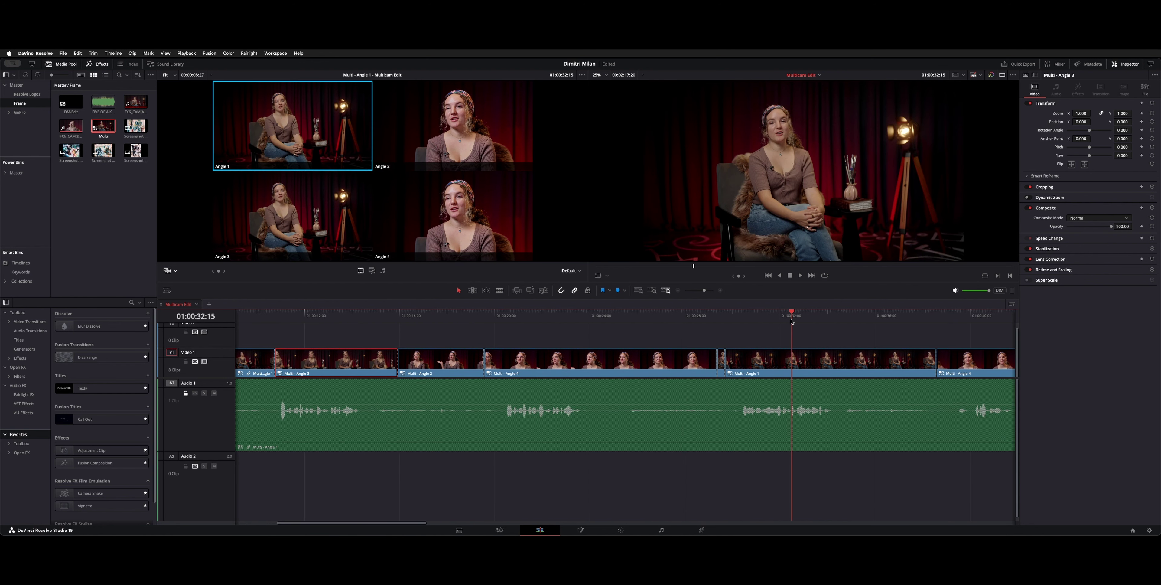
scroll(767, 321, right, 3)
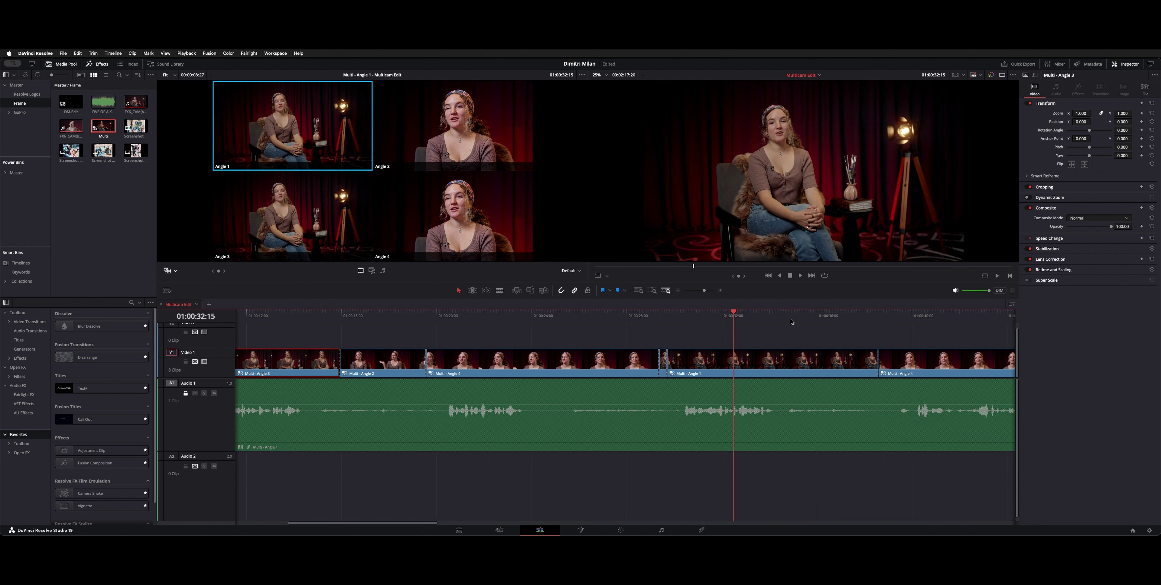
click(937, 314)
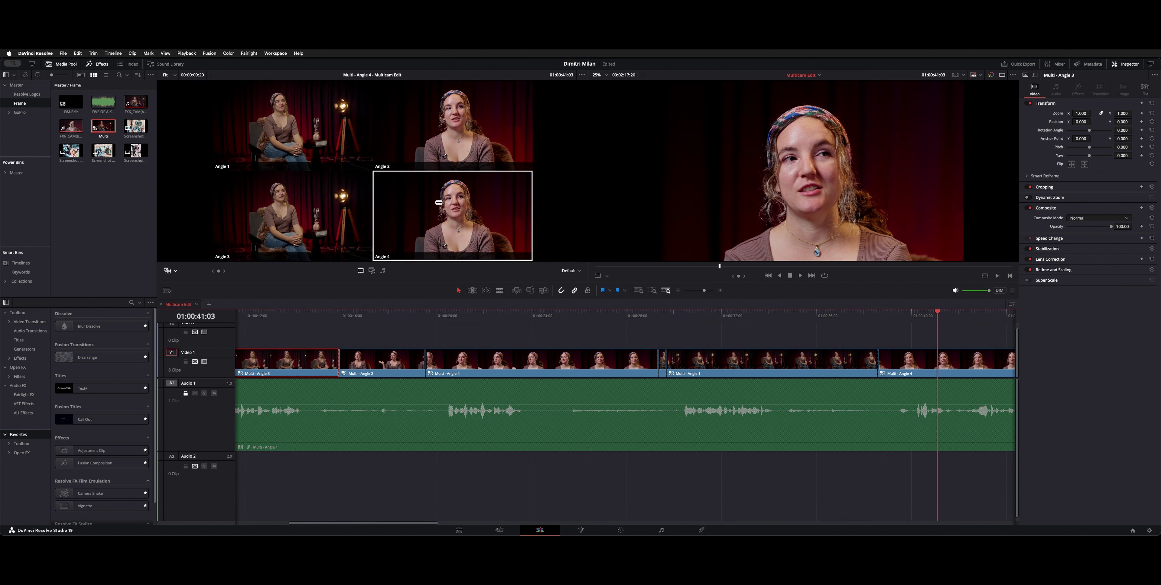